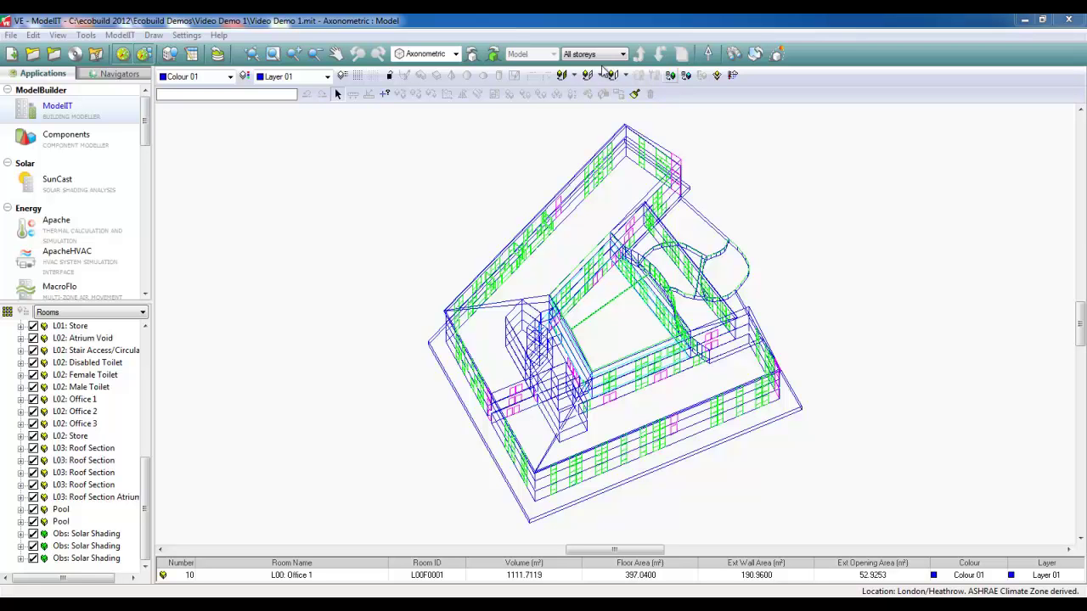
# Step: Import the WINDCATCHER X-Air 170 from the Monodraught windcatchers library, after comparing it with Square Classic 155
pyautogui.click(217, 53)
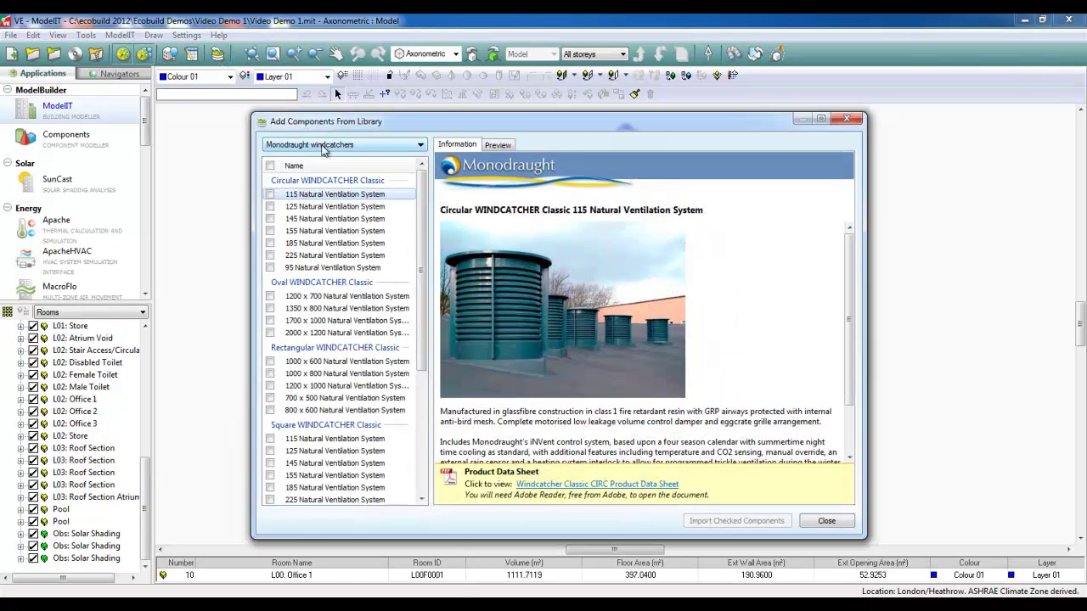
pyautogui.click(322, 146)
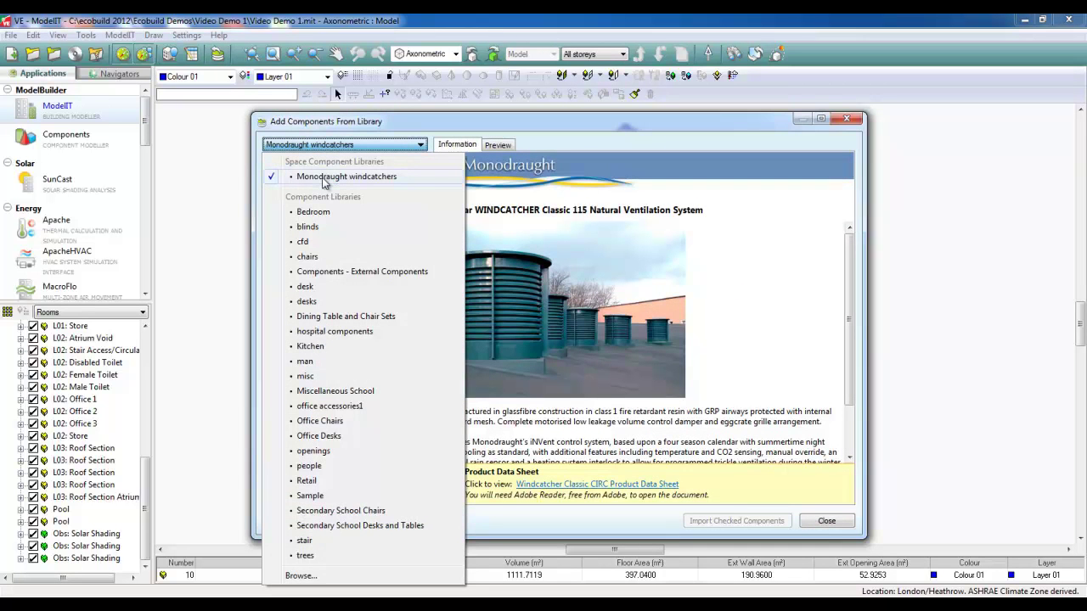
pyautogui.click(322, 178)
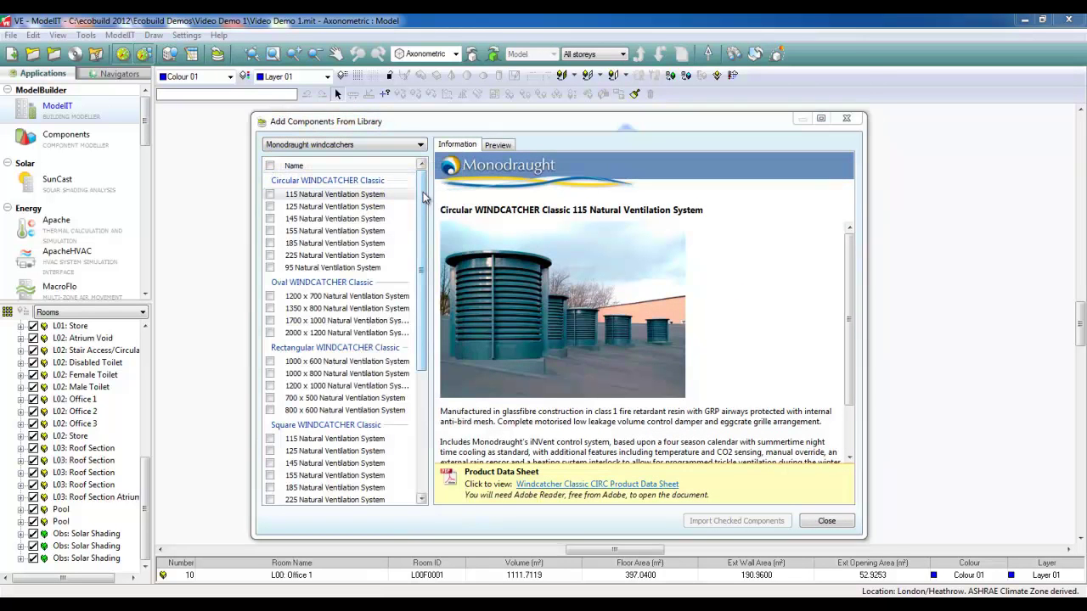
pyautogui.moveTo(426, 197); pyautogui.dragTo(433, 331)
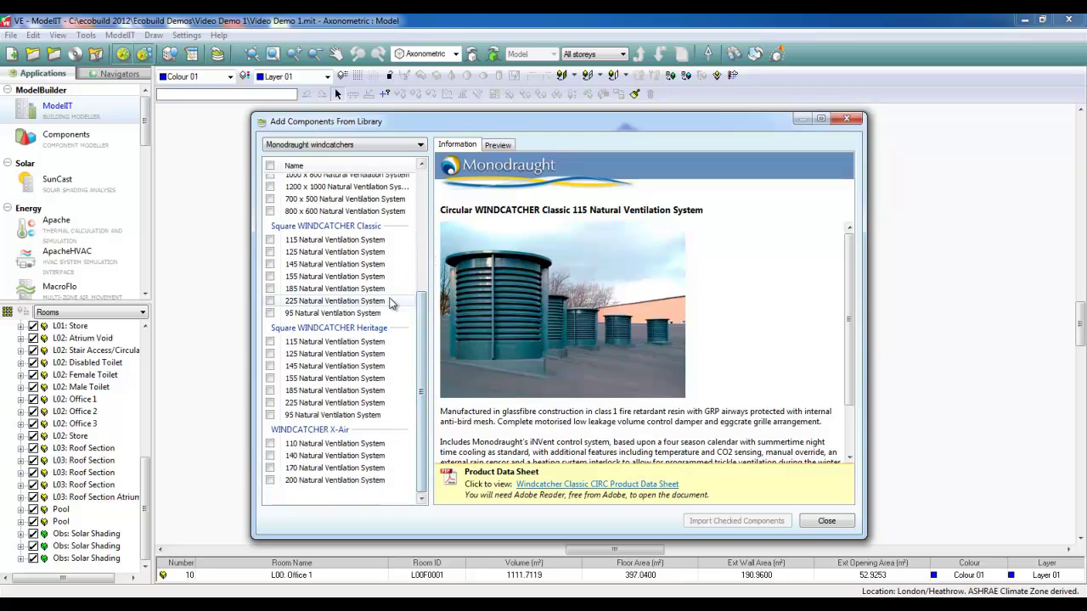
pyautogui.click(348, 277)
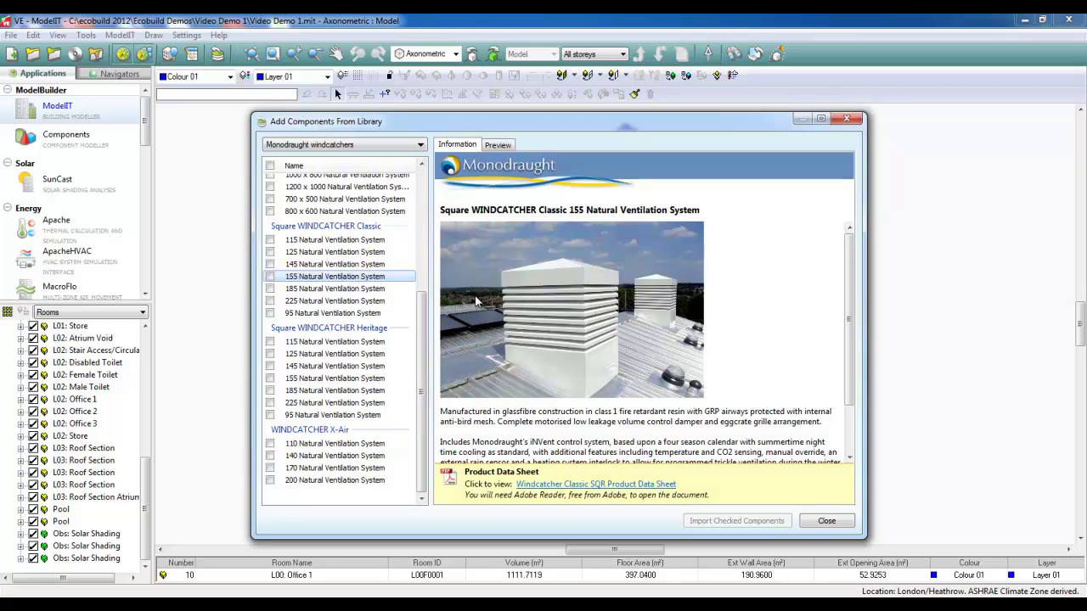
pyautogui.moveTo(850, 277); pyautogui.dragTo(849, 337)
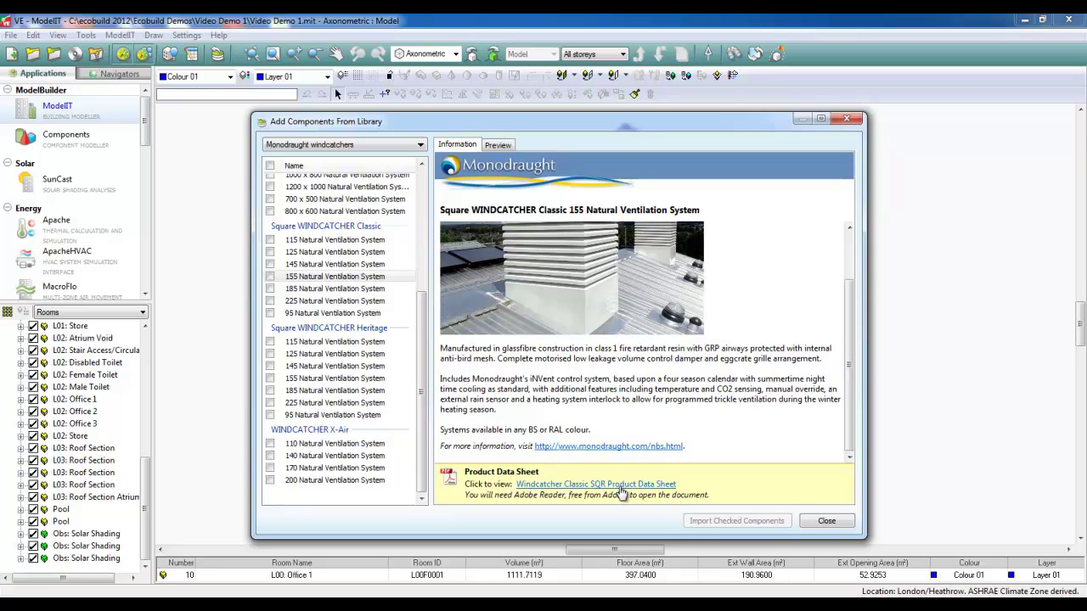
pyautogui.click(344, 469)
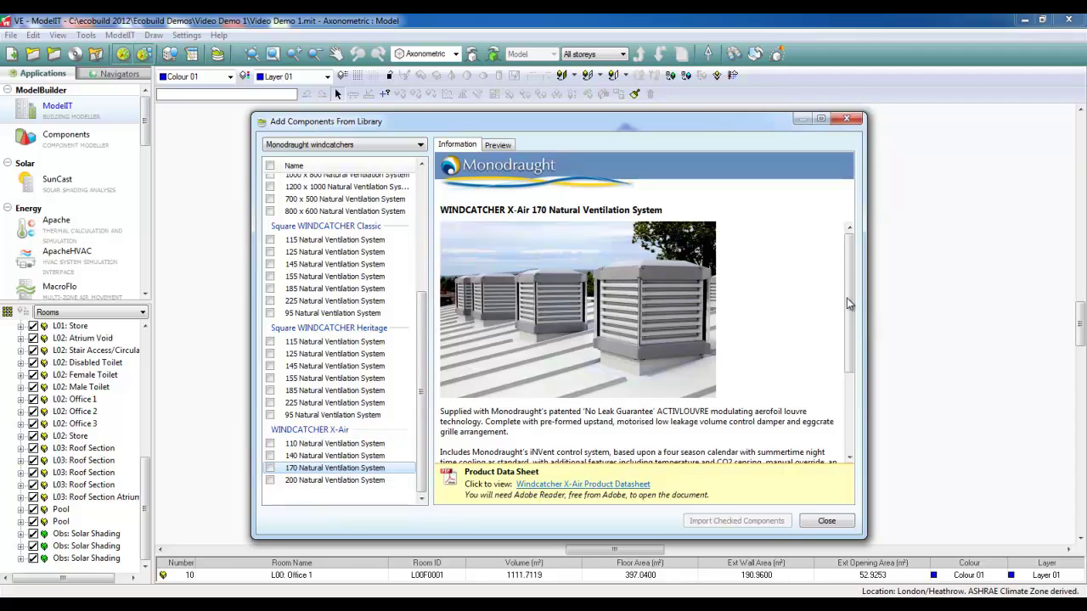
pyautogui.moveTo(847, 303)
pyautogui.mouseDown()
pyautogui.moveTo(861, 385)
pyautogui.moveTo(865, 310)
pyautogui.mouseUp()
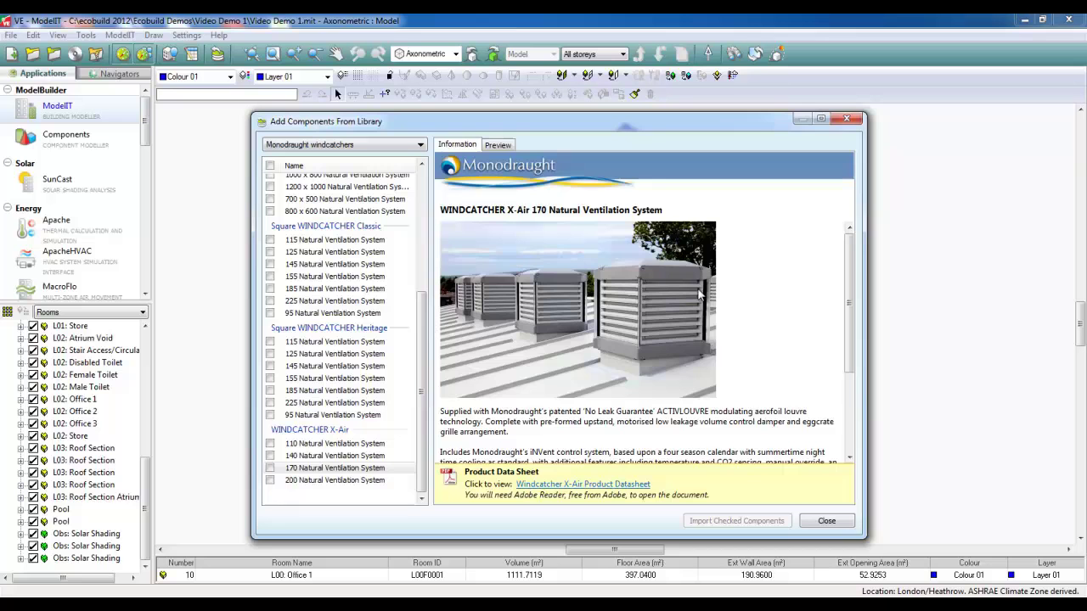
pyautogui.click(269, 468)
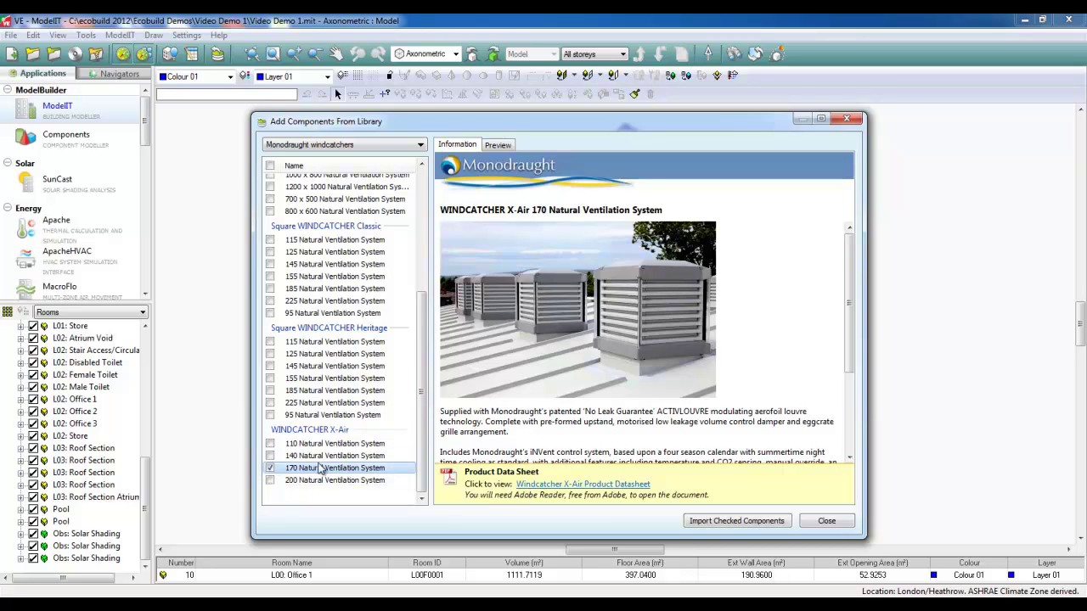
pyautogui.click(726, 527)
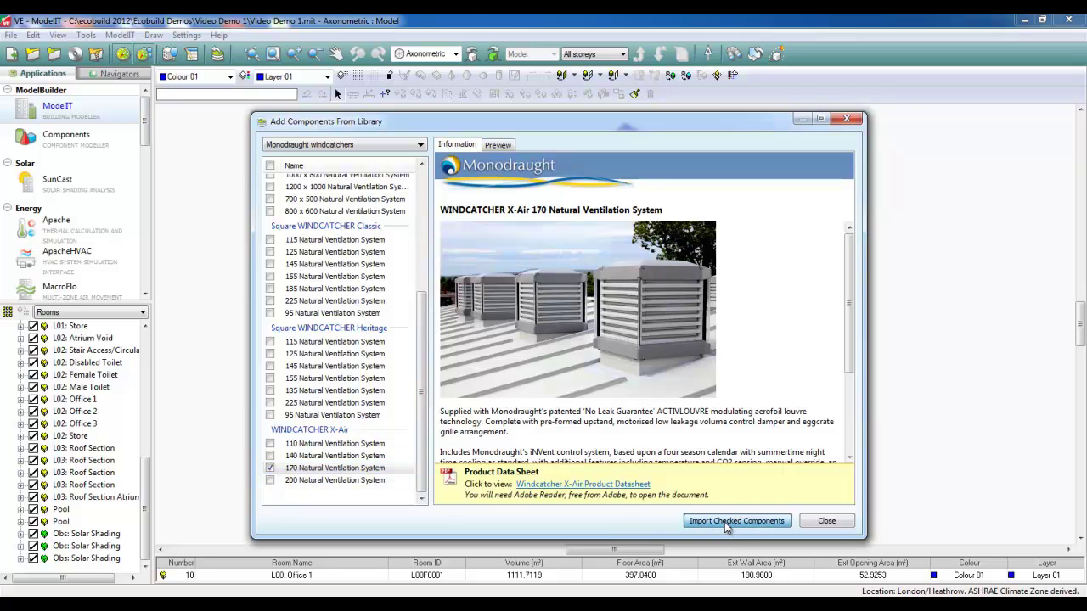
pyautogui.click(824, 521)
pyautogui.click(688, 403)
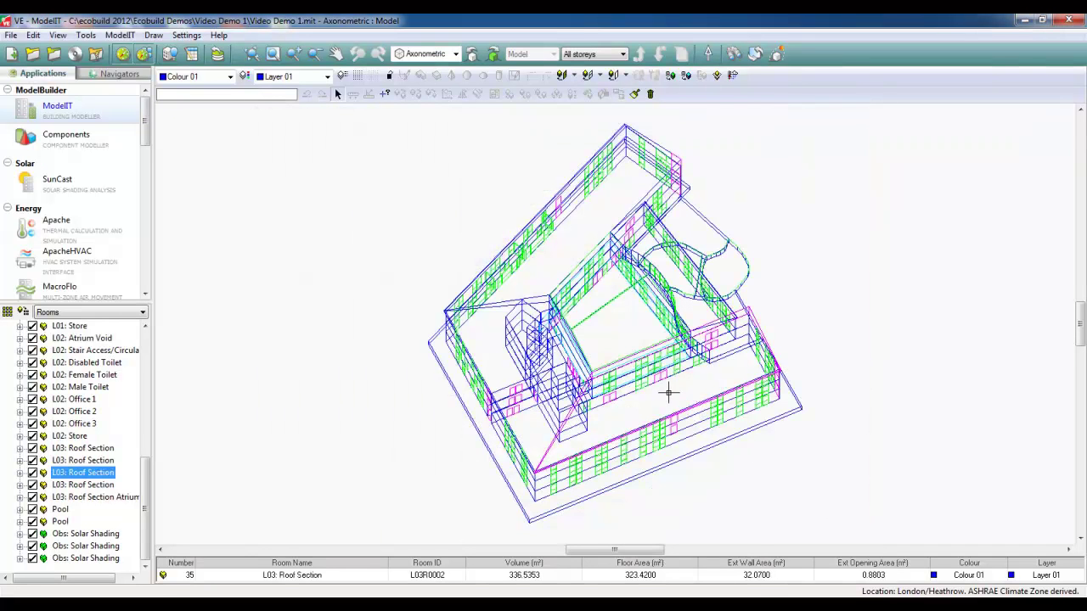
pyautogui.click(736, 54)
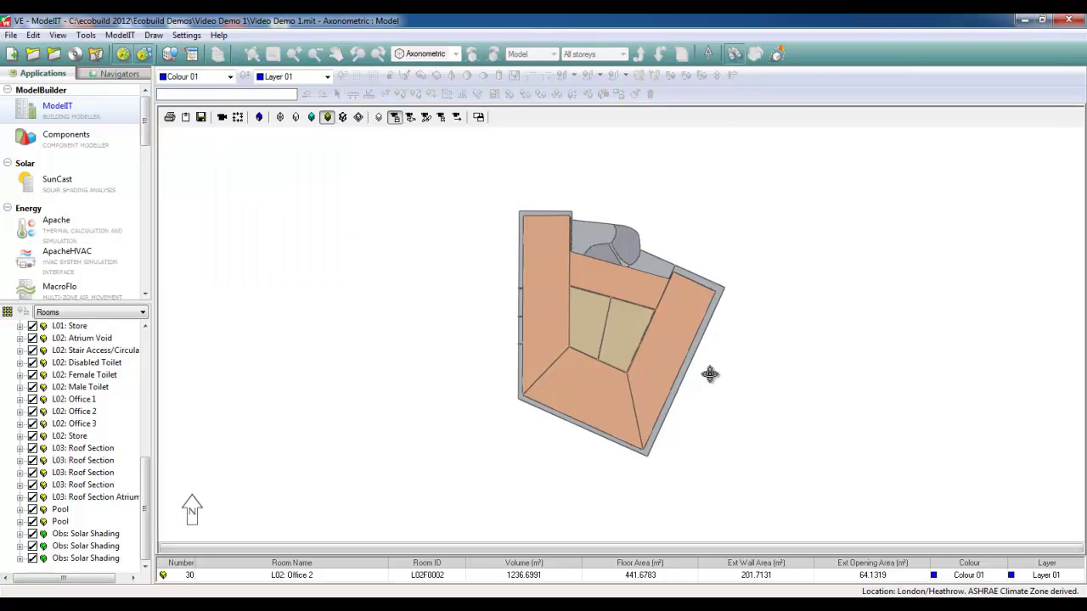
pyautogui.moveTo(711, 371); pyautogui.dragTo(634, 218)
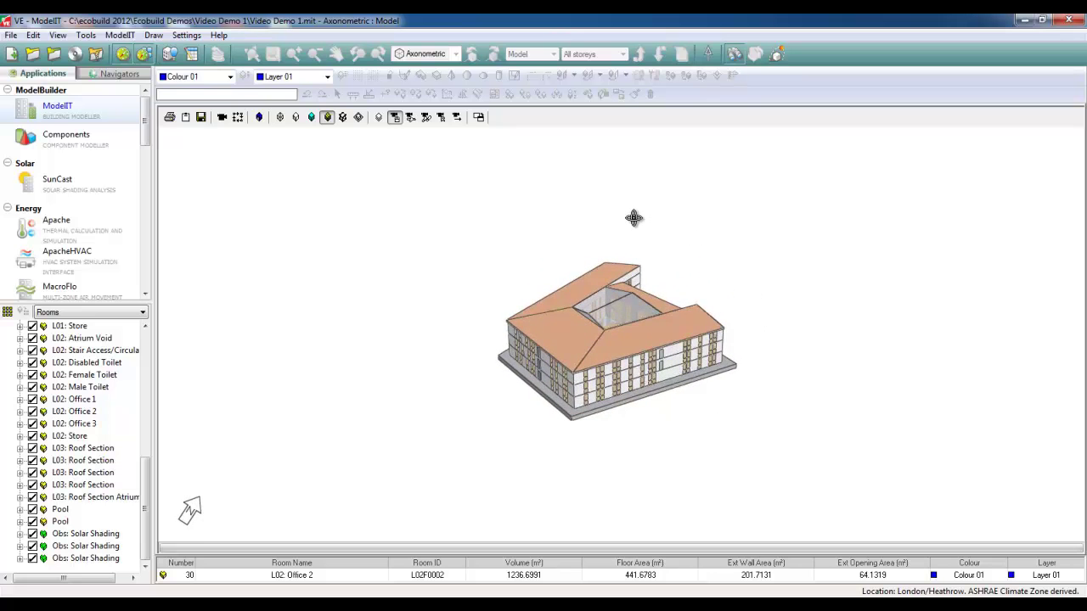
# Step: Select L03: Roof Section, drill down into it and switch to Plan view in Component mode
pyautogui.click(735, 55)
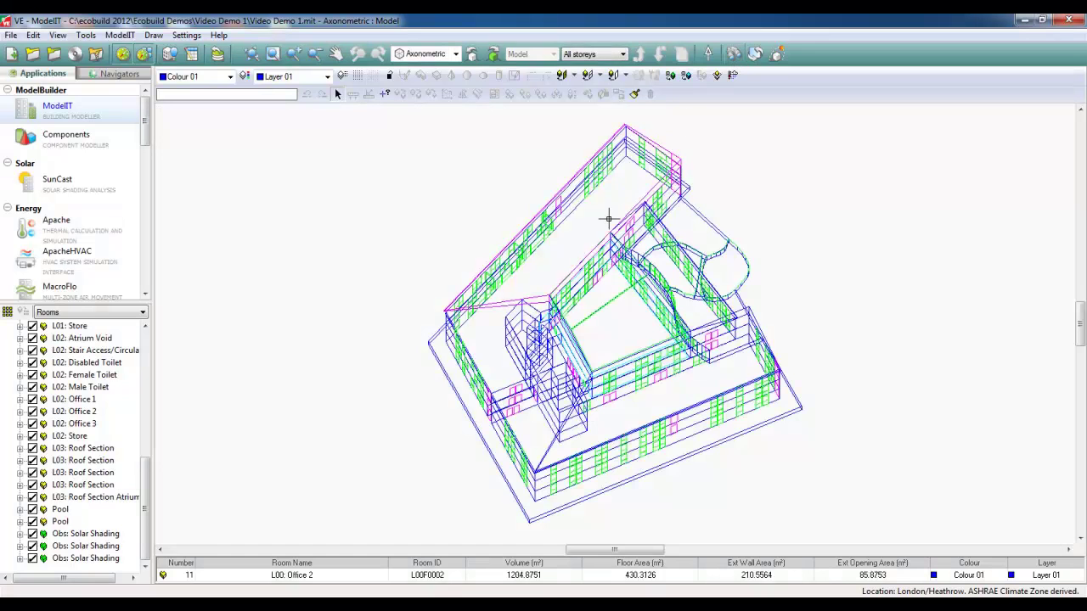
pyautogui.click(593, 222)
pyautogui.click(598, 231)
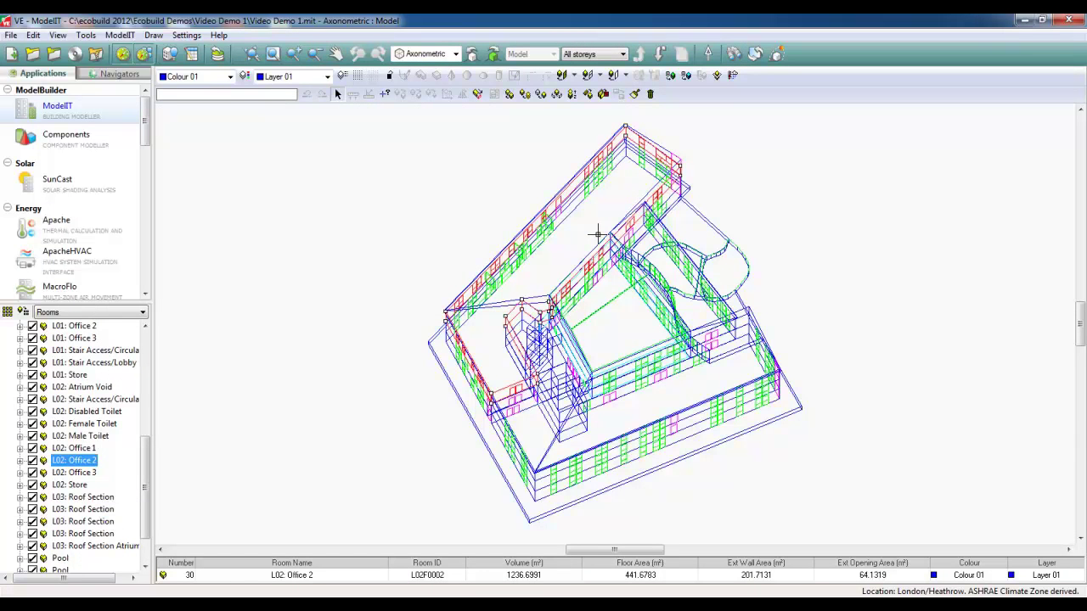
pyautogui.click(596, 197)
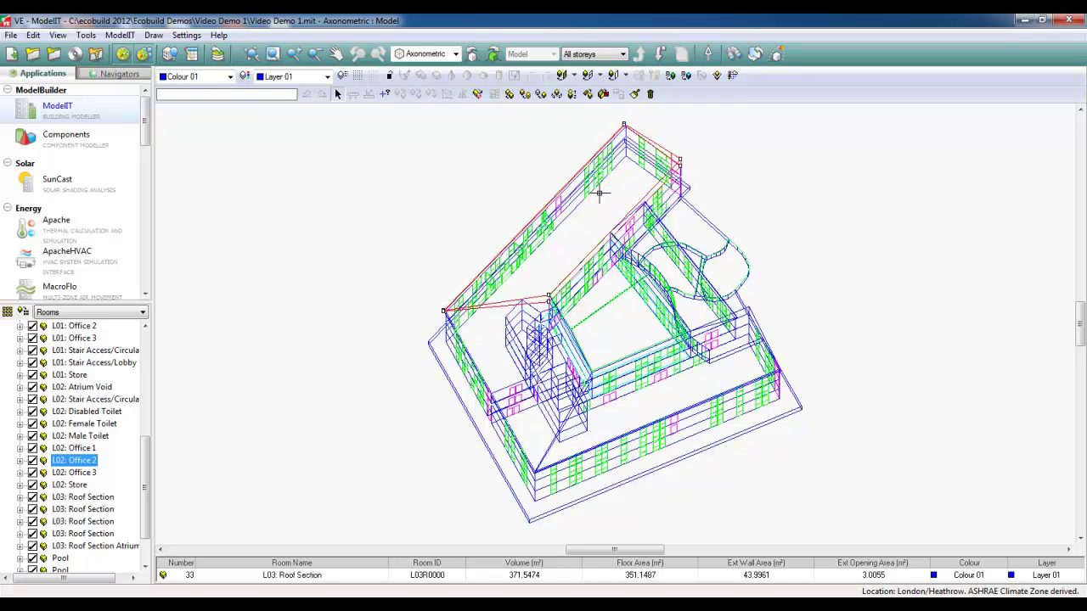
pyautogui.click(661, 55)
pyautogui.click(456, 54)
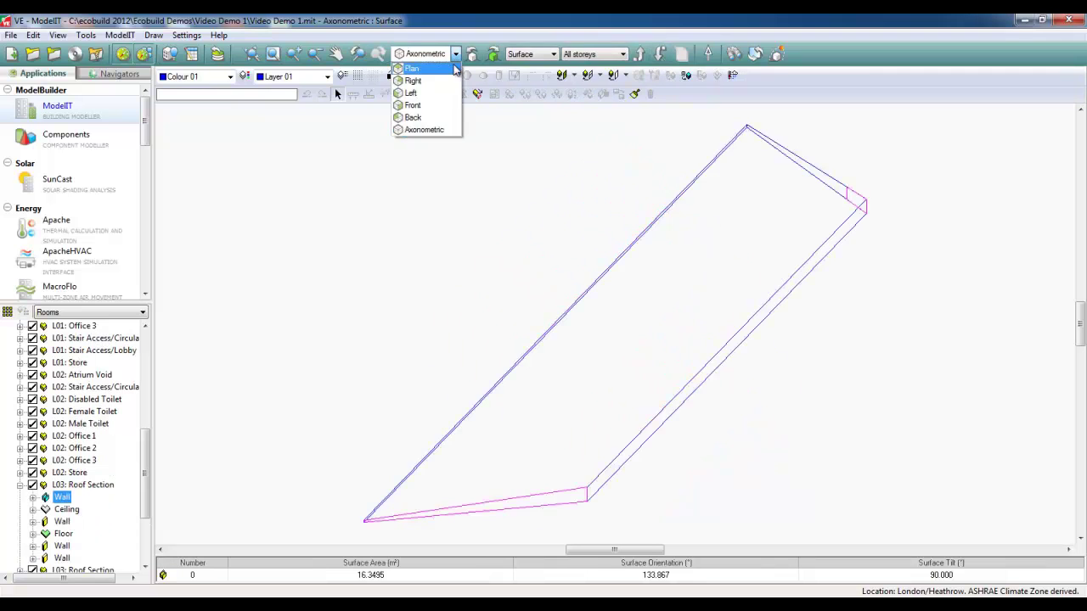
pyautogui.click(441, 77)
pyautogui.click(522, 54)
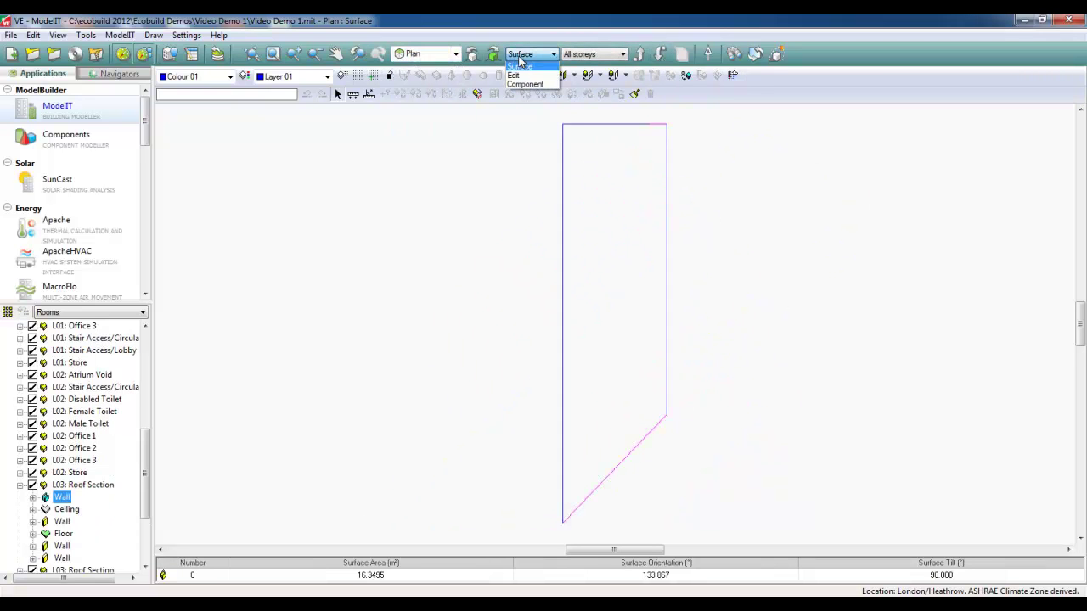
# Step: Choose WINDCATCHER X-Air 170 in Place Component with Plane Z 2 and Duct Length 1.5
pyautogui.click(526, 85)
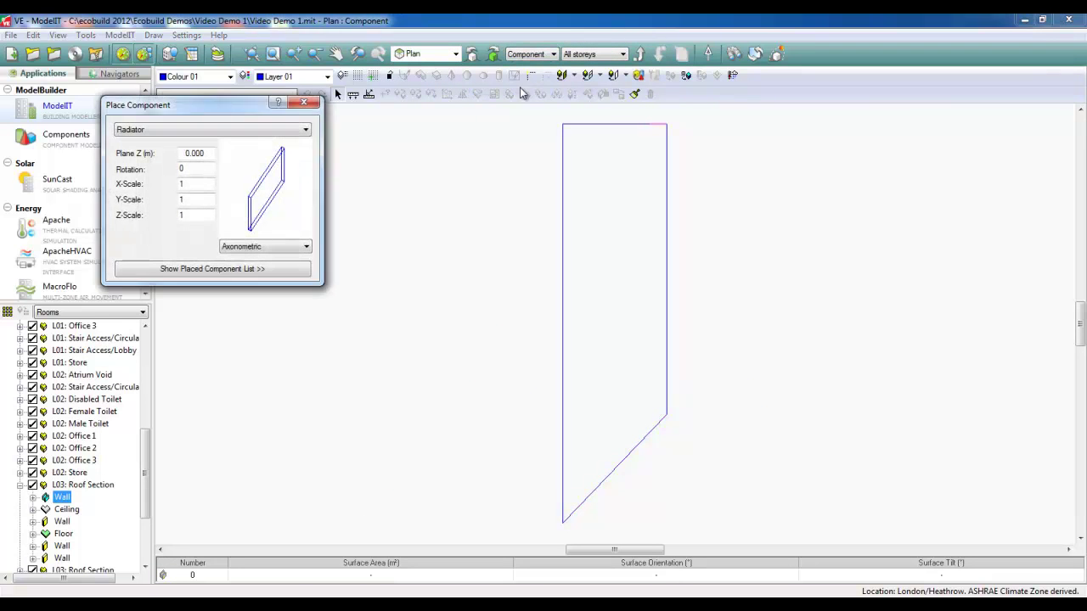
pyautogui.click(300, 132)
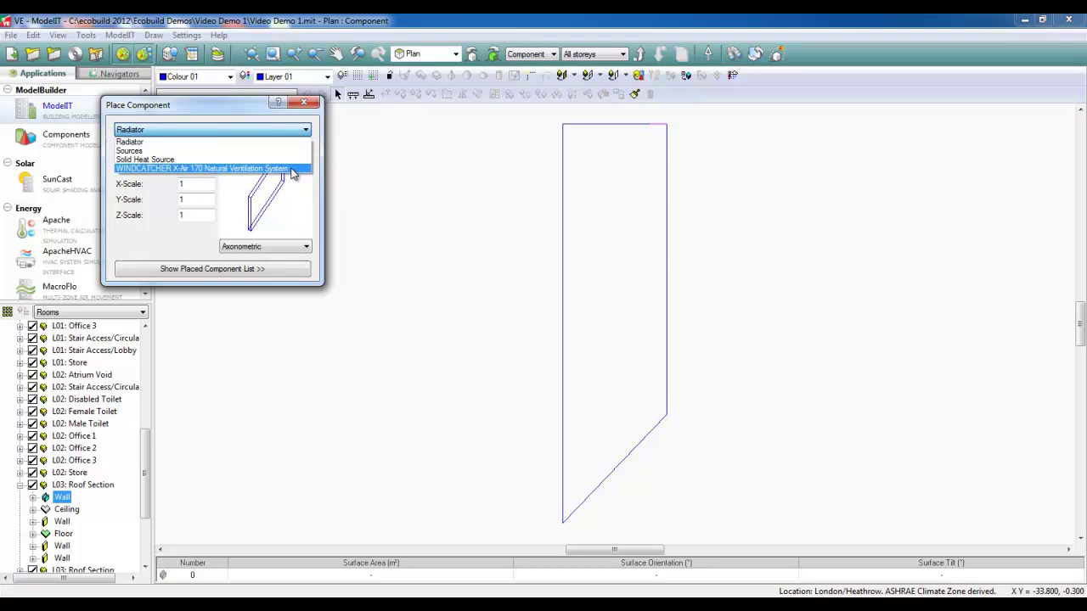
pyautogui.click(292, 173)
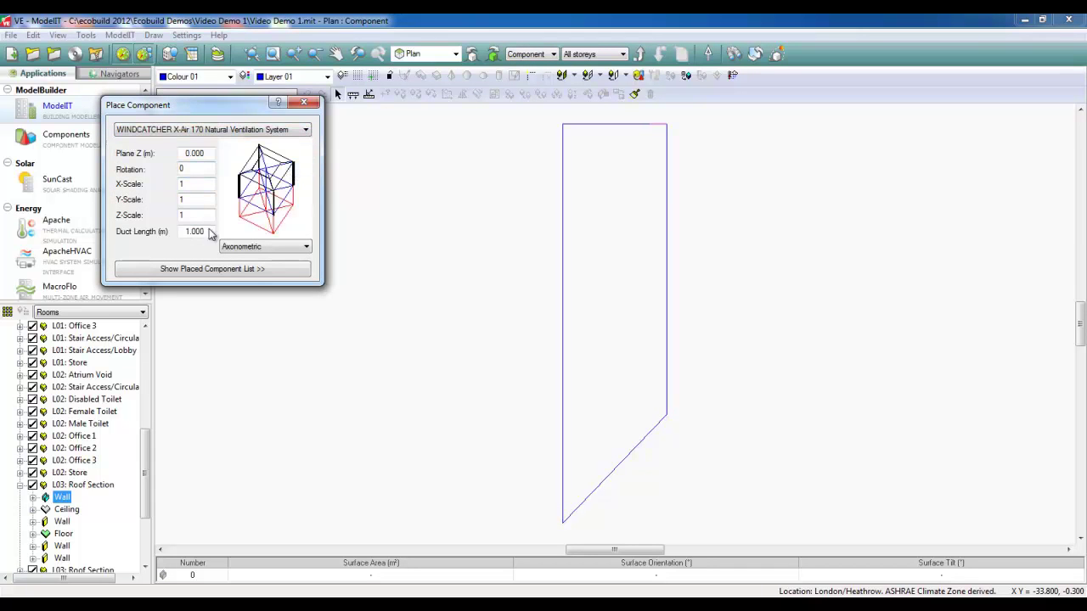
pyautogui.moveTo(211, 153); pyautogui.dragTo(178, 153)
pyautogui.write('2')
pyautogui.moveTo(201, 237); pyautogui.dragTo(177, 231)
pyautogui.write('1')
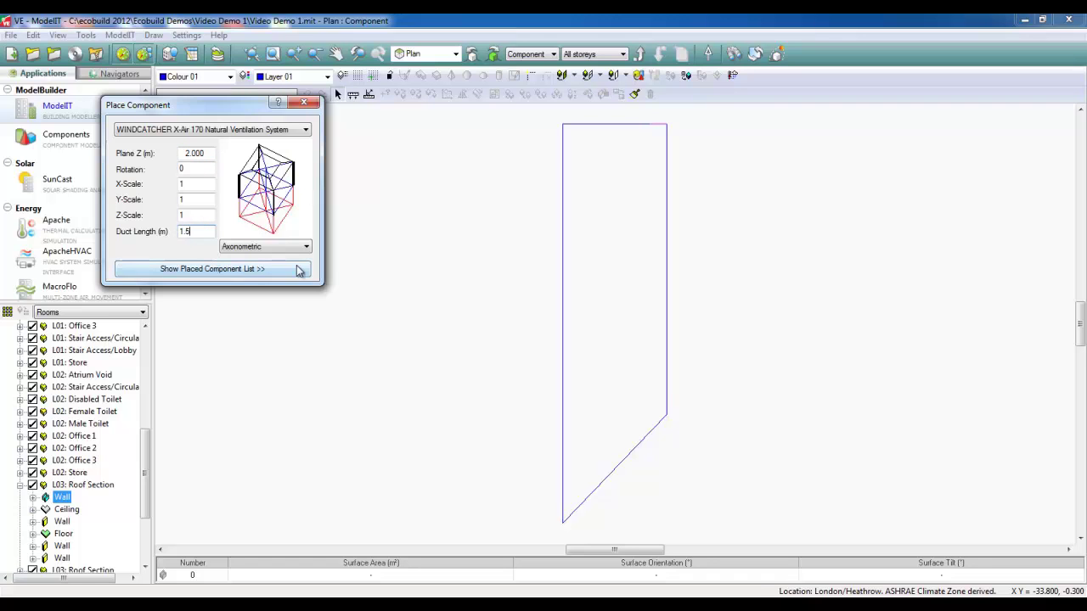
# Step: Place the windcatcher inside the L03 Roof Section outline on the plan
pyautogui.click(639, 76)
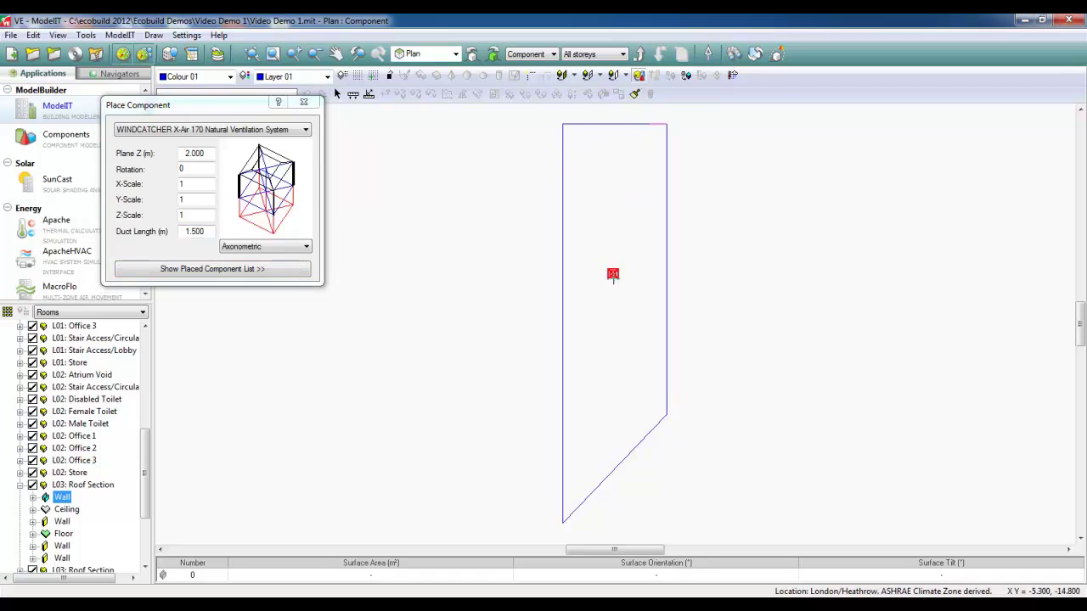
pyautogui.scroll(2, 616, 413)
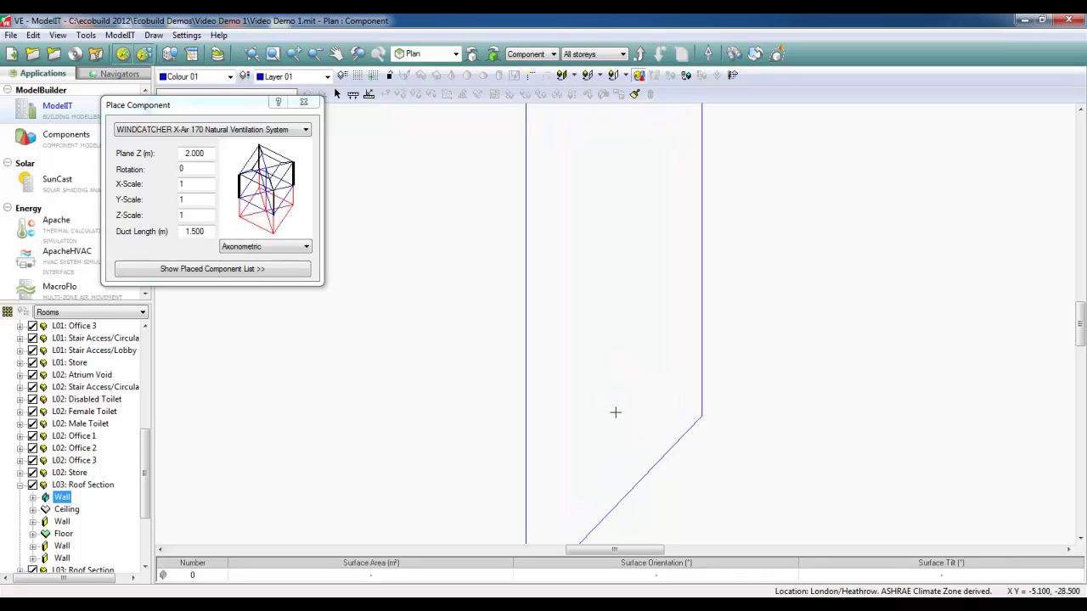
pyautogui.scroll(1, 616, 413)
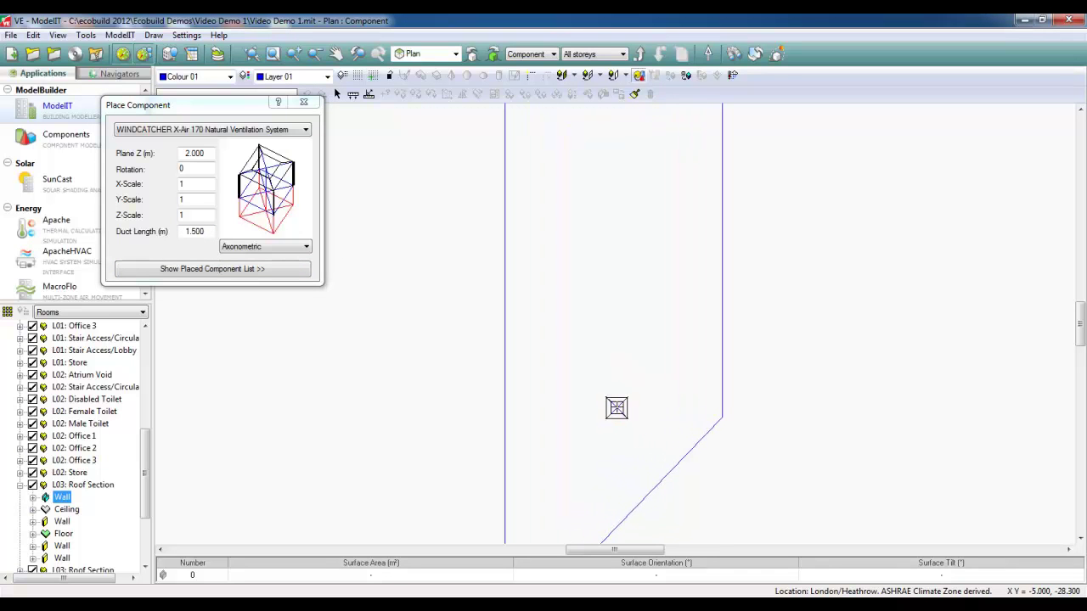
pyautogui.click(617, 409)
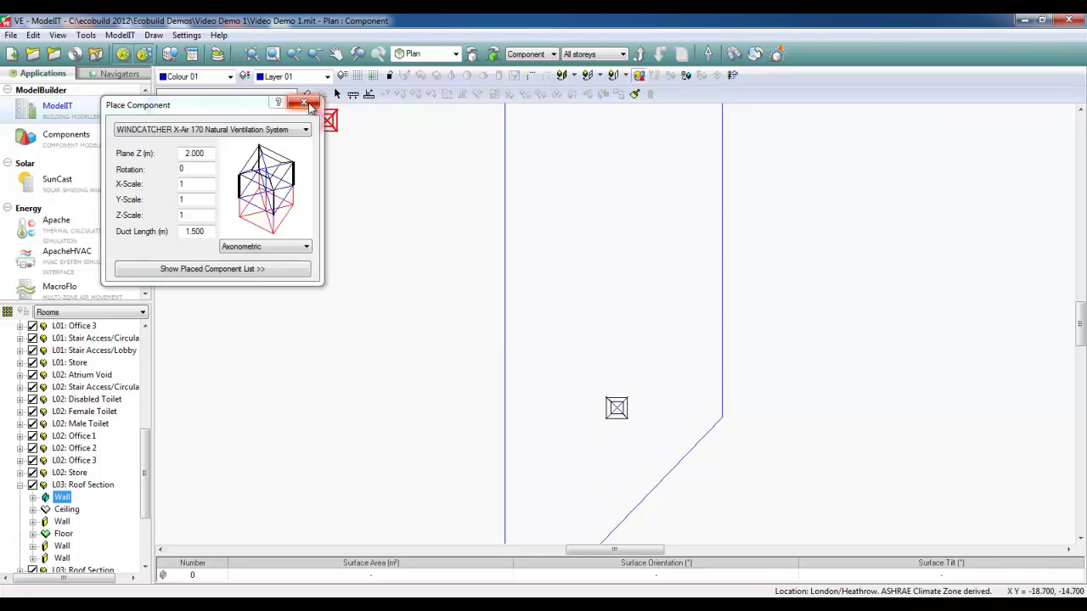
# Step: In front elevation, lower the windcatcher onto the roof section floor, then view it axonometrically
pyautogui.click(307, 104)
pyautogui.click(455, 53)
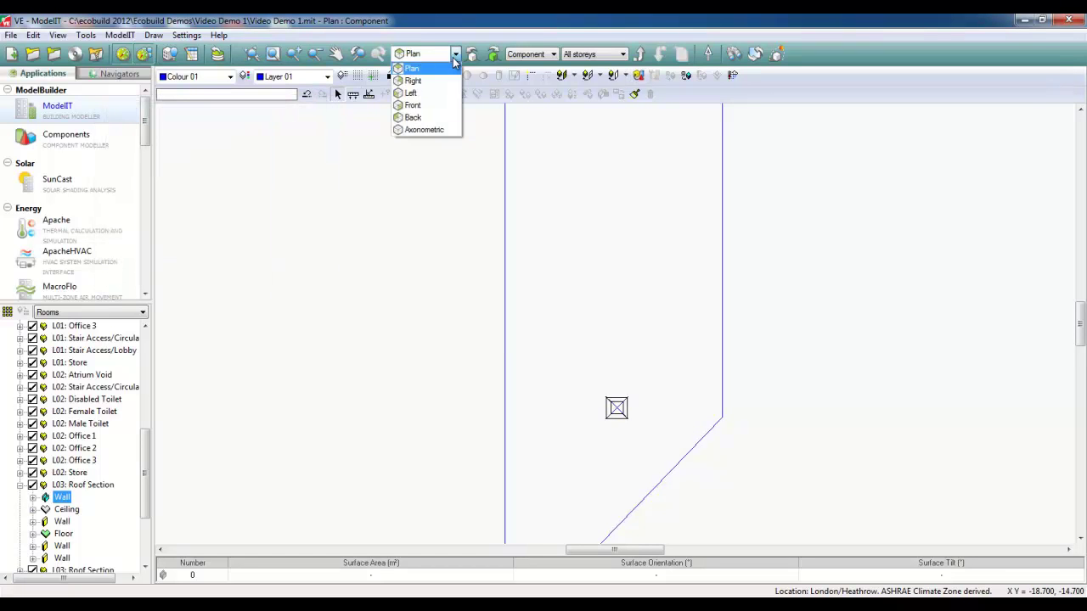
pyautogui.click(440, 106)
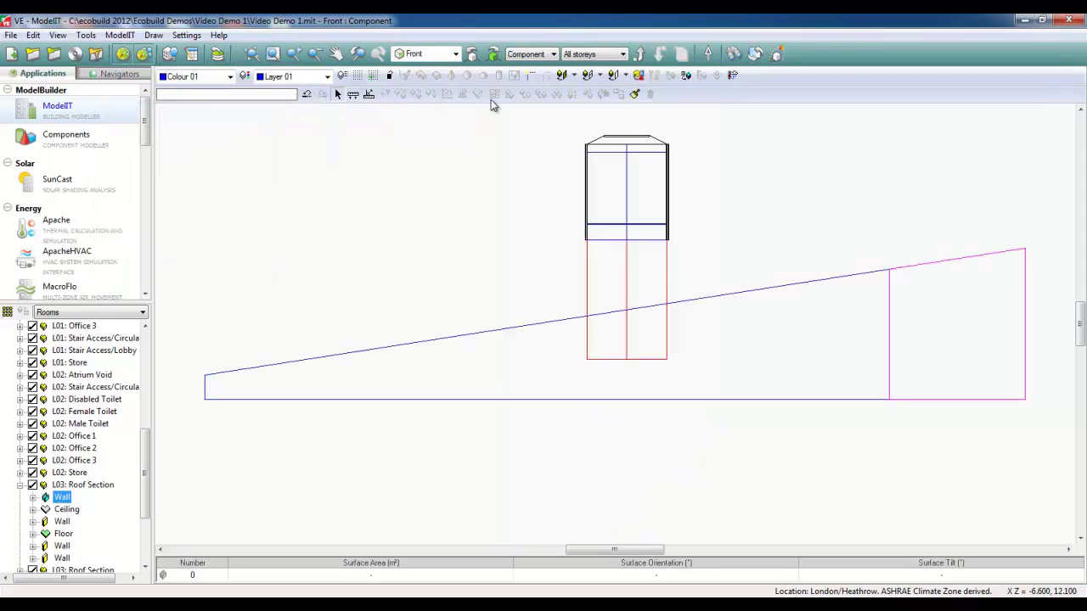
pyautogui.moveTo(722, 387); pyautogui.dragTo(512, 122)
pyautogui.click(416, 94)
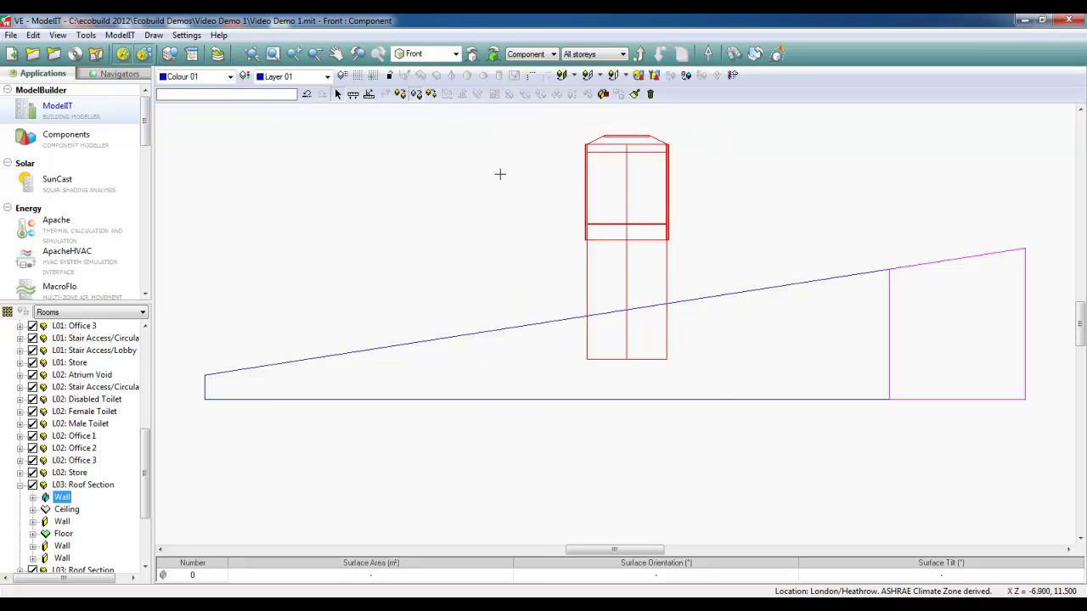
pyautogui.click(626, 360)
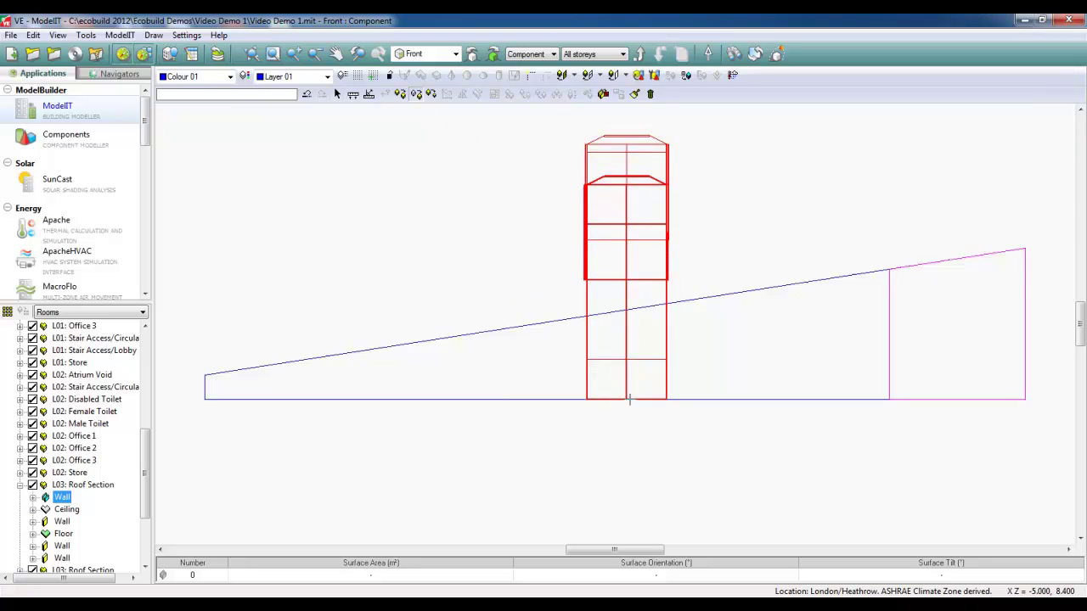
pyautogui.click(629, 400)
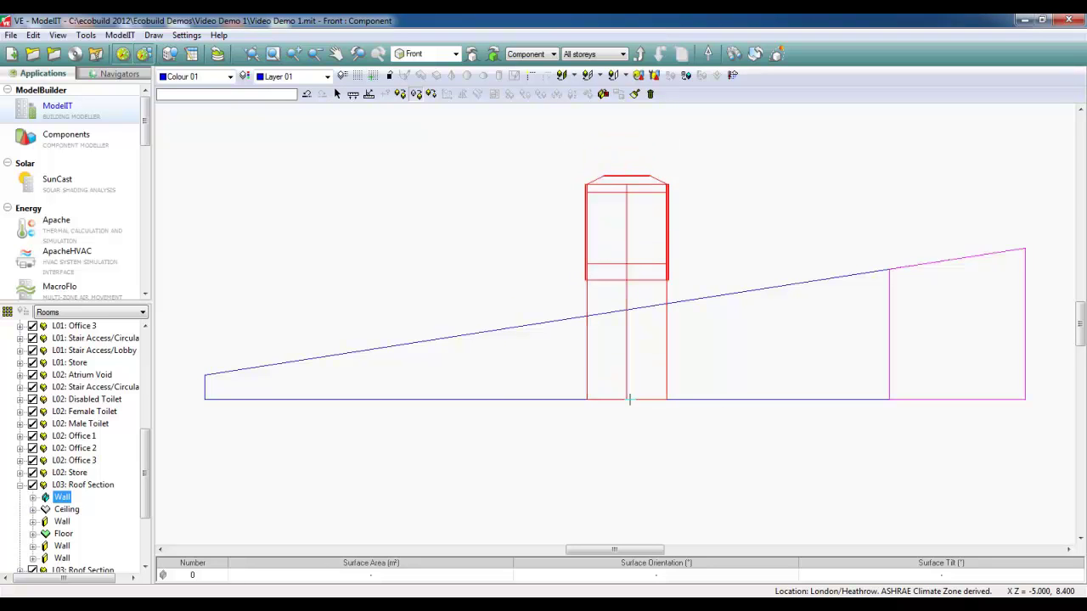
pyautogui.click(456, 53)
pyautogui.click(433, 131)
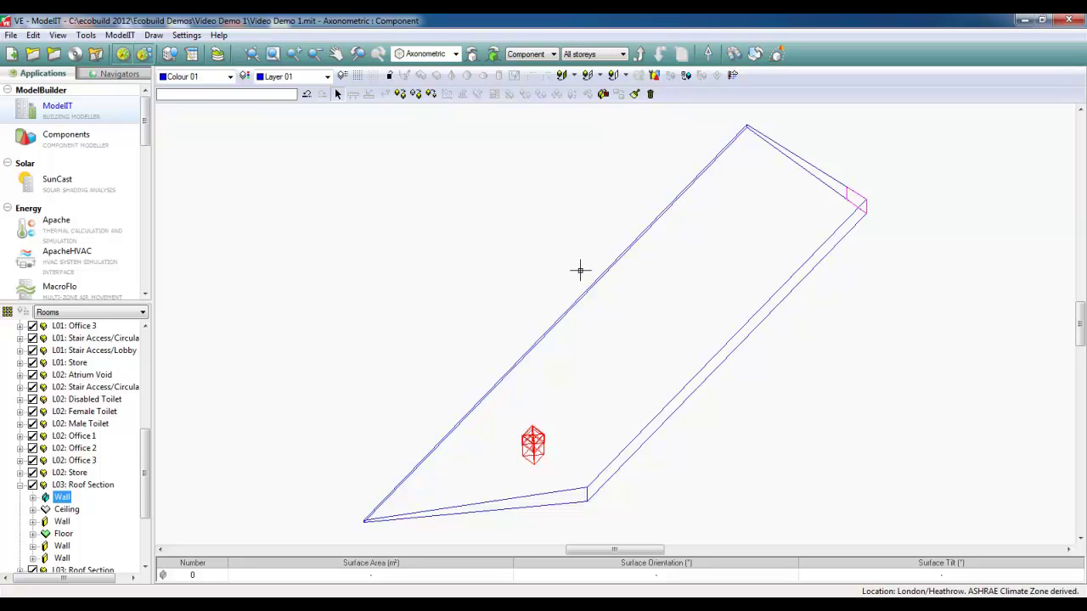
# Step: Finalize the windcatcher component, select the Obs: Solar Shading object and render the building in Model Viewer
pyautogui.click(656, 80)
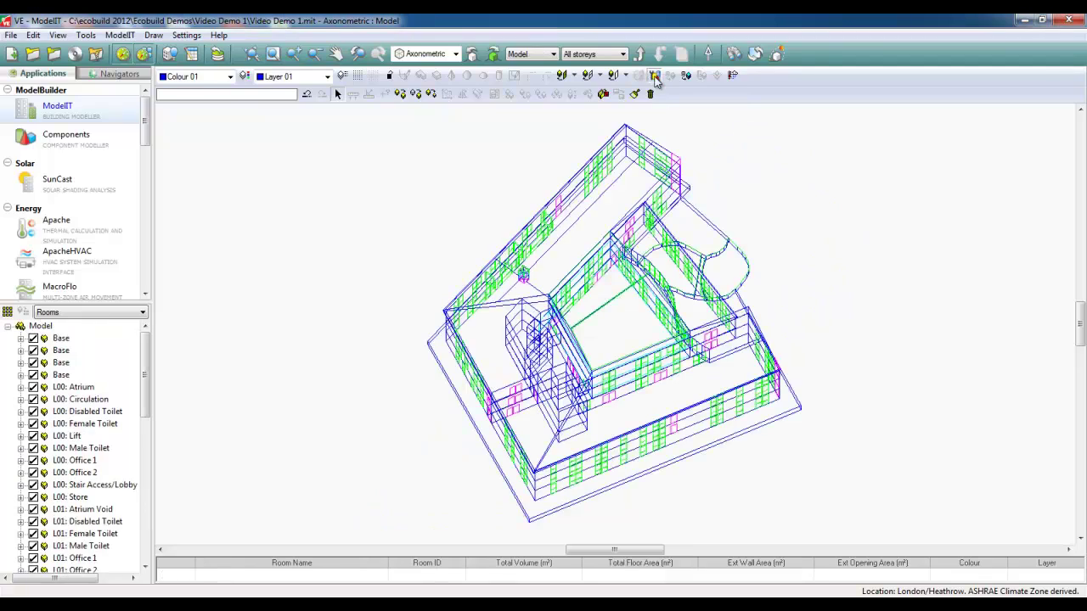
pyautogui.click(589, 170)
pyautogui.scroll(5, 498, 285)
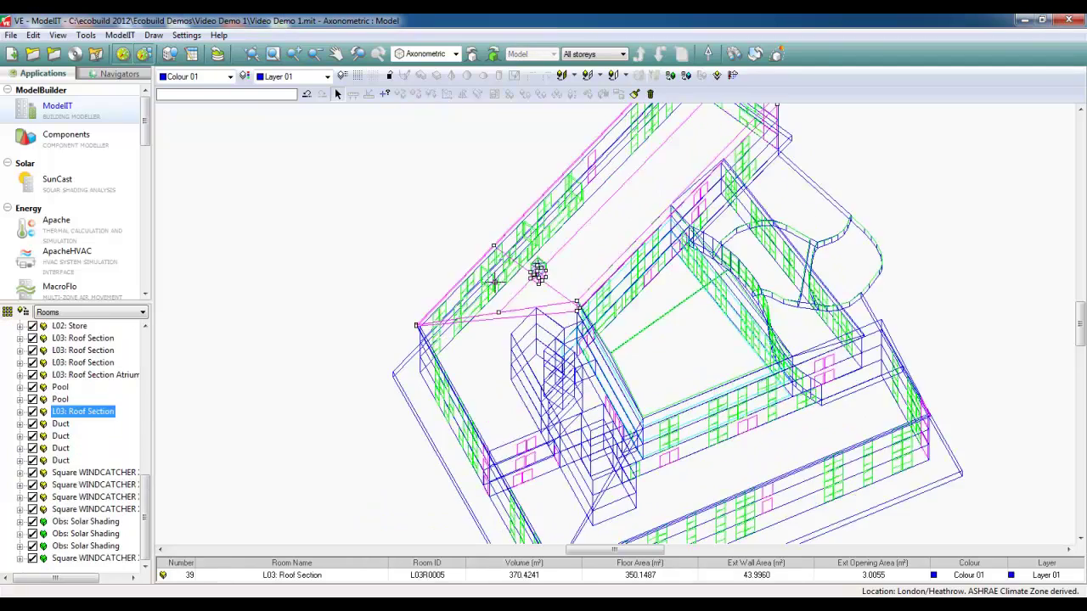
pyautogui.scroll(2, 493, 284)
pyautogui.click(468, 150)
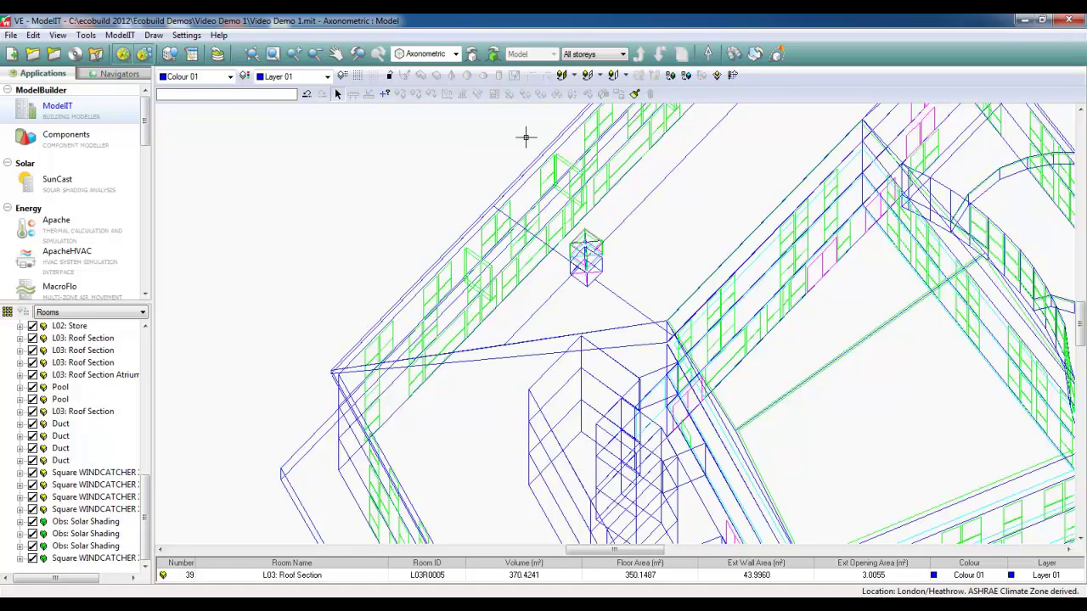
pyautogui.click(484, 358)
pyautogui.click(734, 54)
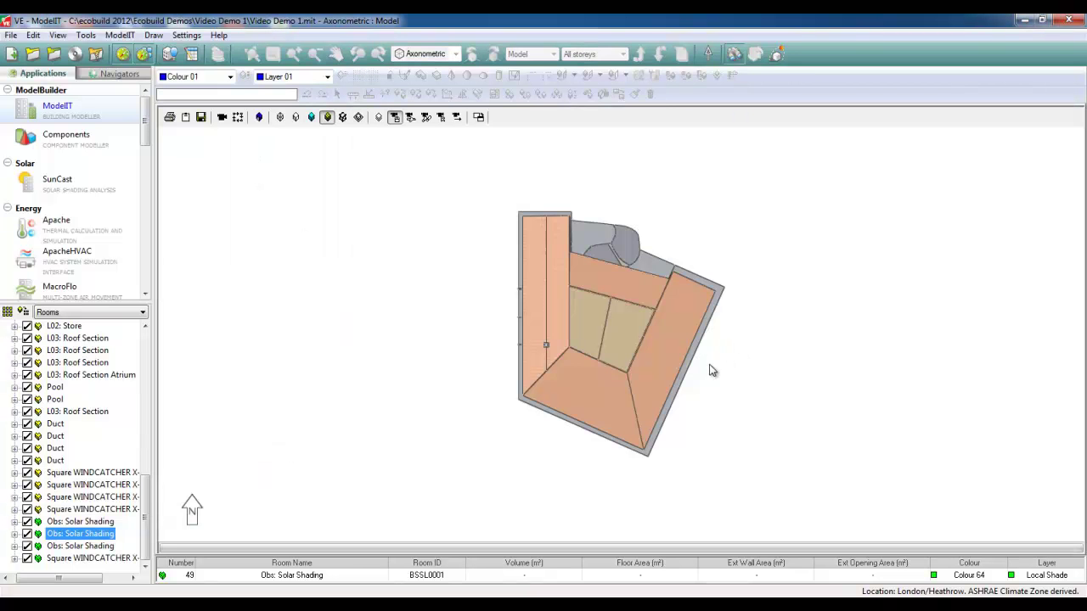
# Step: Orbit and zoom the rendered building to inspect the side facade windows, then return to wireframe
pyautogui.moveTo(711, 369); pyautogui.dragTo(827, 218)
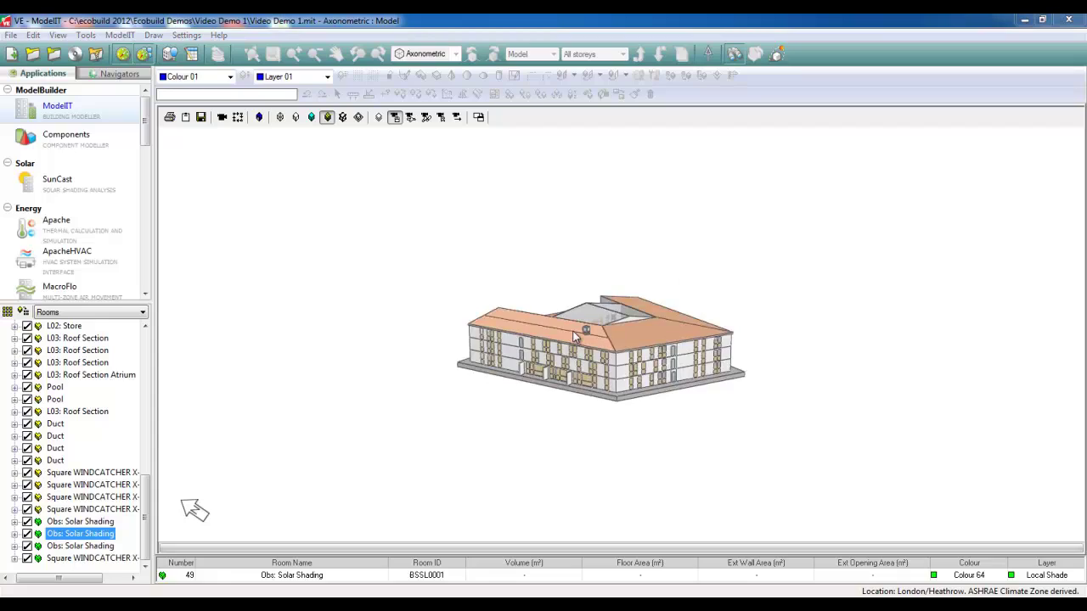
pyautogui.scroll(5, 573, 337)
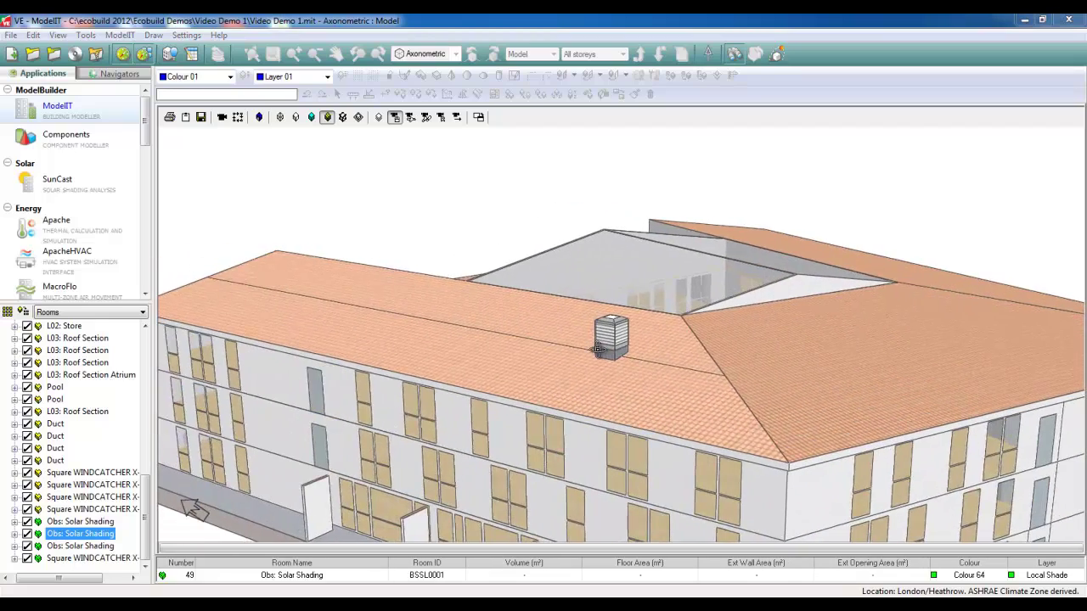
pyautogui.moveTo(599, 350); pyautogui.dragTo(677, 313)
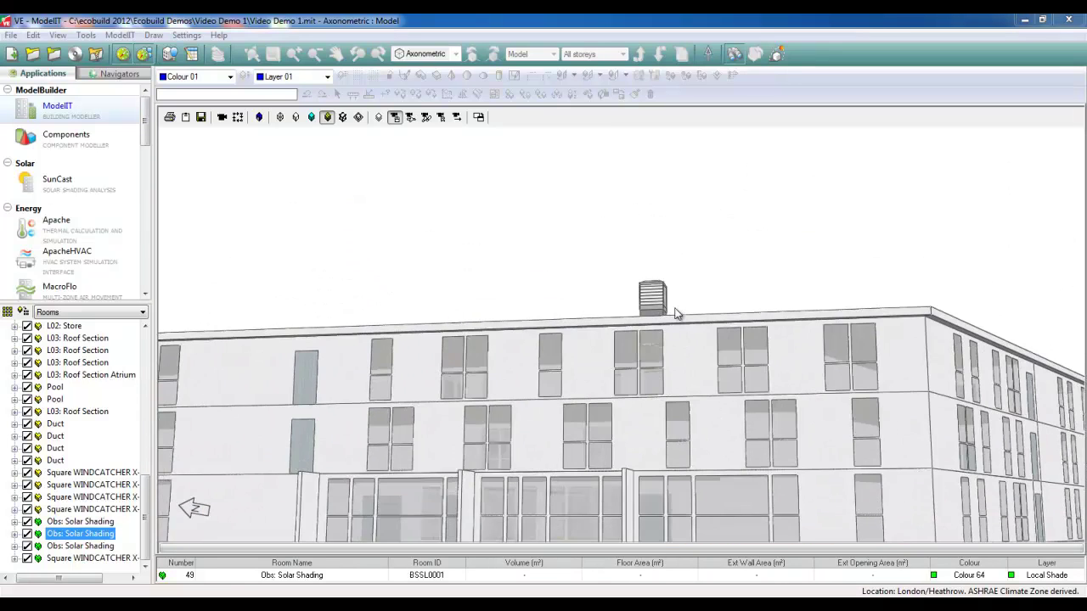
pyautogui.scroll(3, 660, 334)
pyautogui.scroll(2, 661, 336)
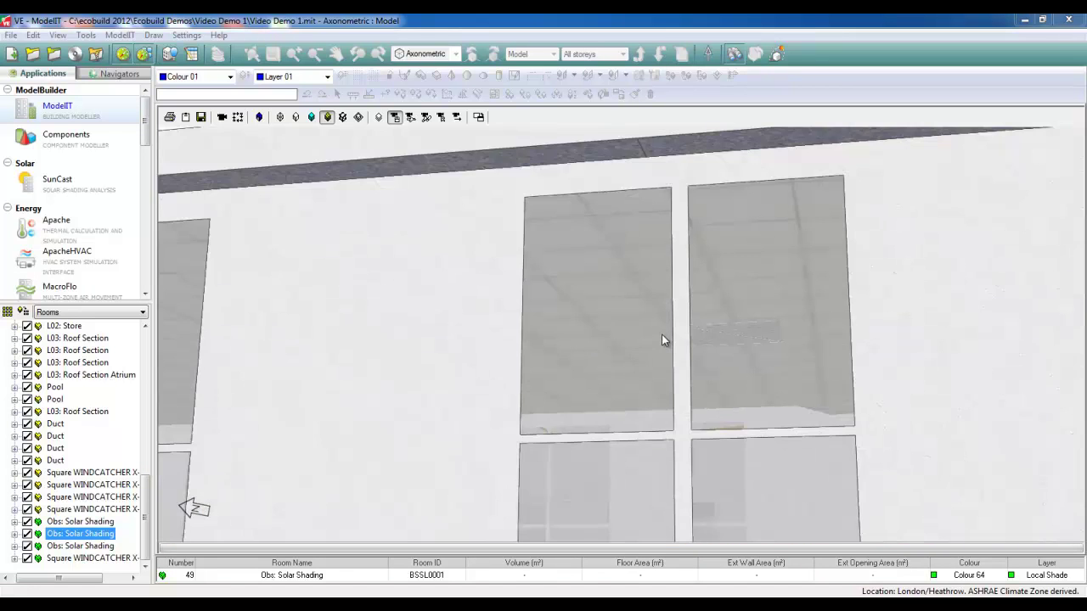
pyautogui.scroll(1, 661, 333)
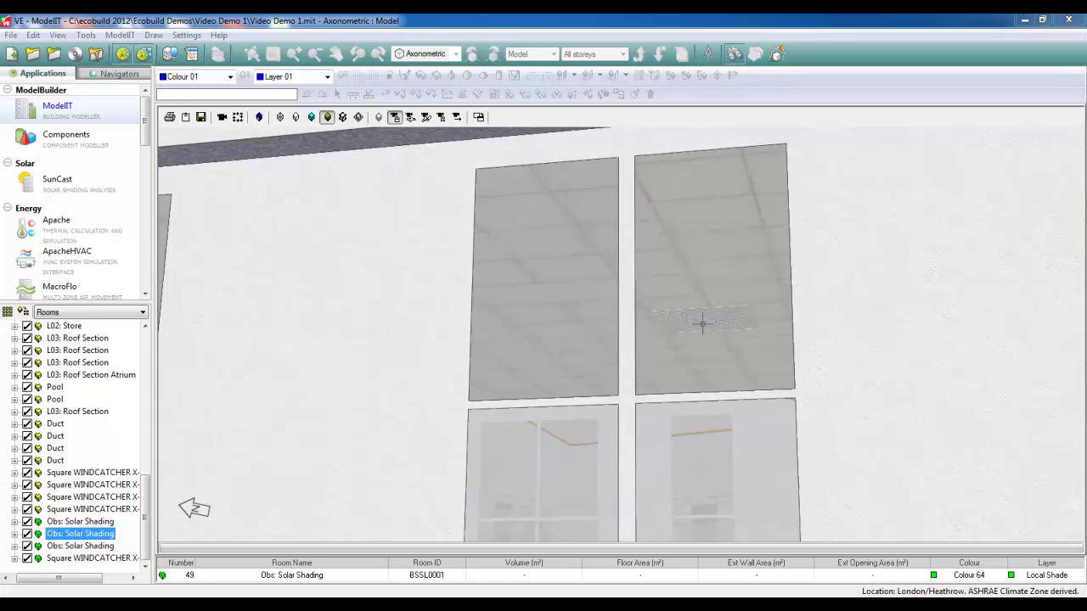
pyautogui.click(735, 54)
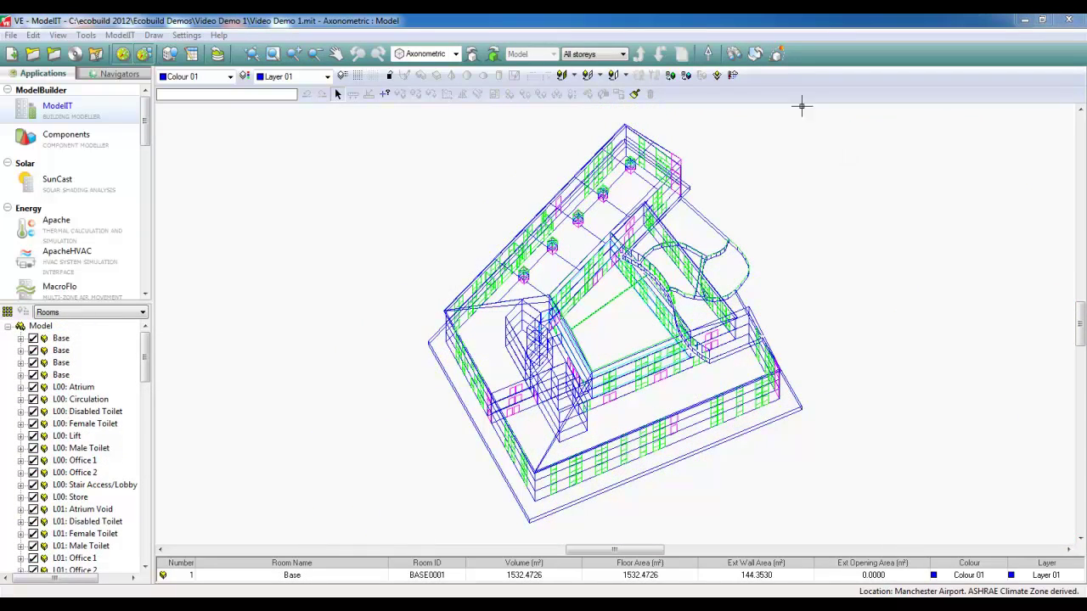
# Step: Orbit, zoom and pan a render to check the five roof windcatchers, then switch to MacroFlo
pyautogui.click(736, 54)
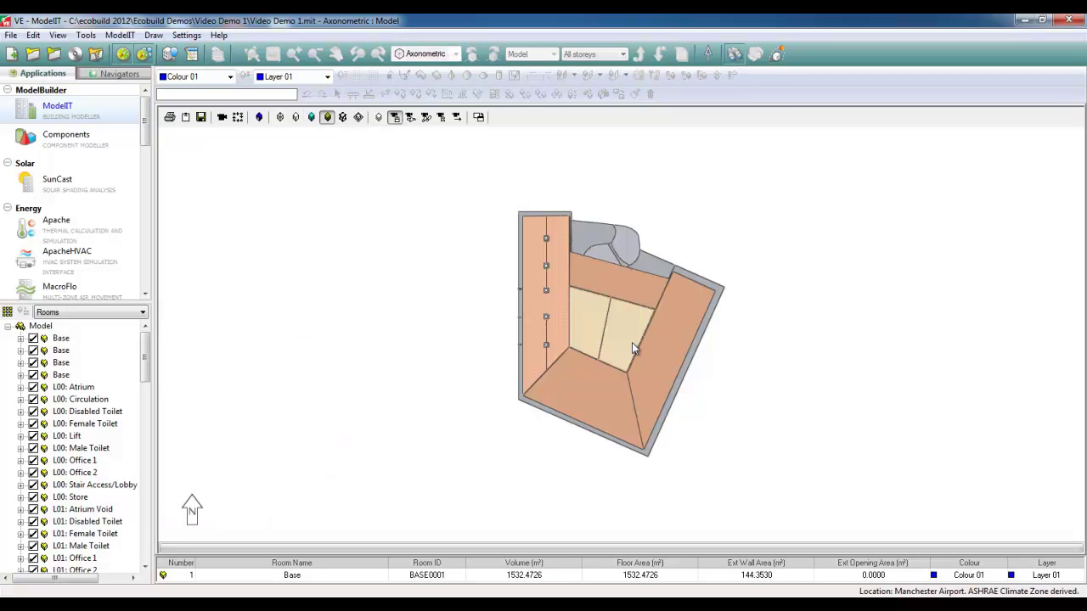
pyautogui.moveTo(632, 348); pyautogui.dragTo(773, 192)
pyautogui.scroll(5, 537, 360)
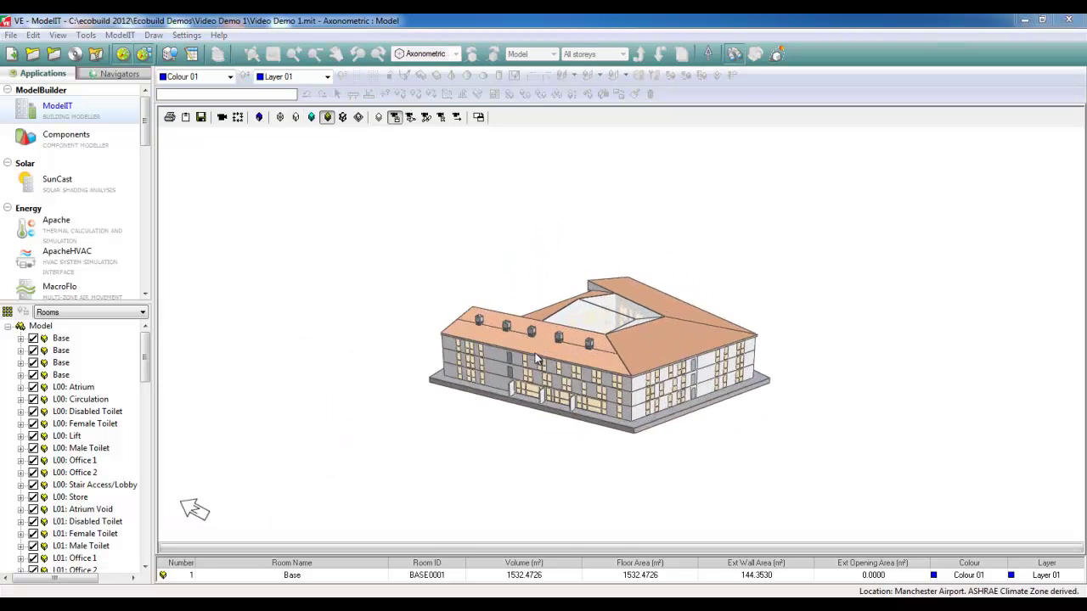
pyautogui.moveTo(537, 360); pyautogui.dragTo(576, 338)
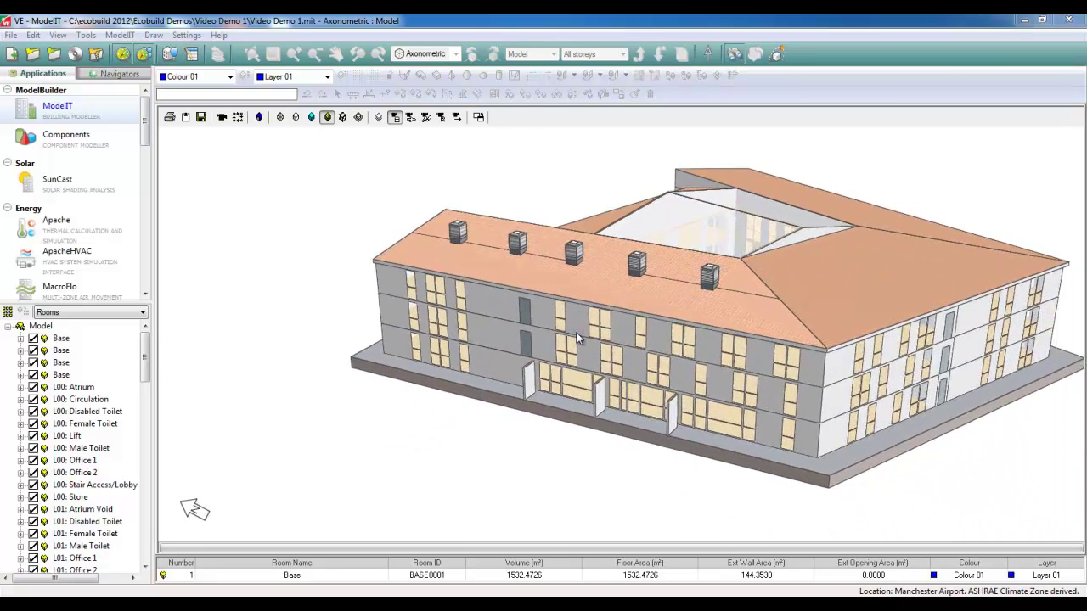
pyautogui.click(735, 56)
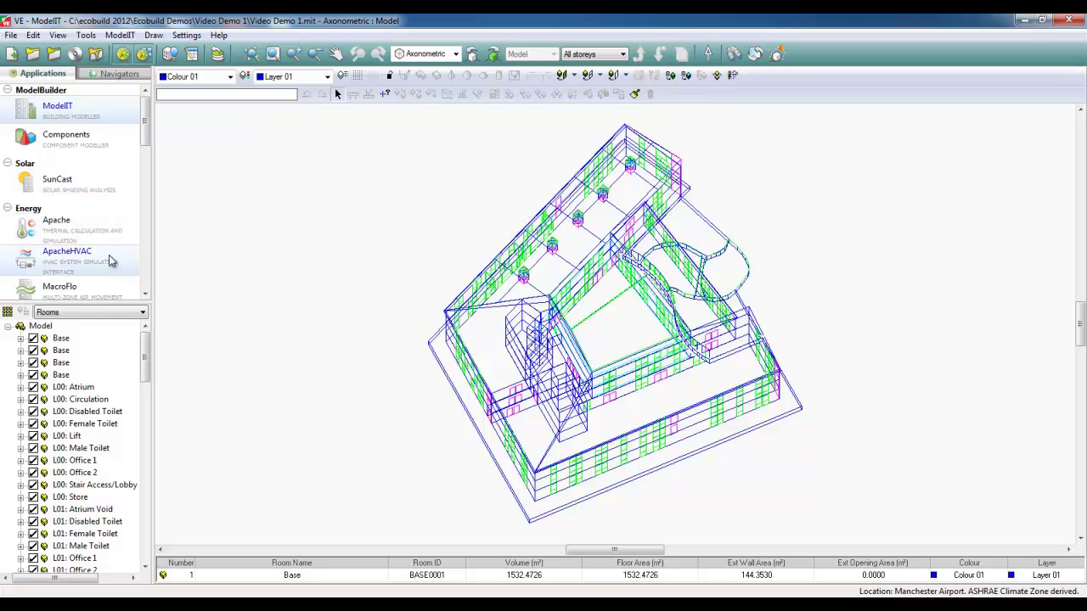
pyautogui.click(102, 293)
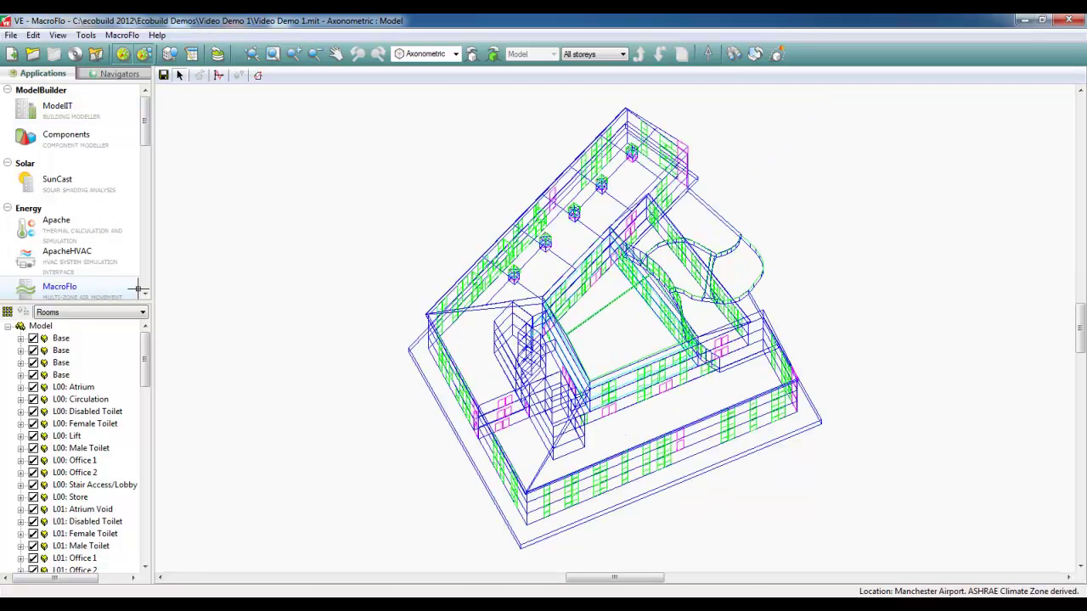
# Step: Review the Monodraught Quantum Damper and WINDCATCHER X-Air 170 opening types, accept them and save the project
pyautogui.click(258, 76)
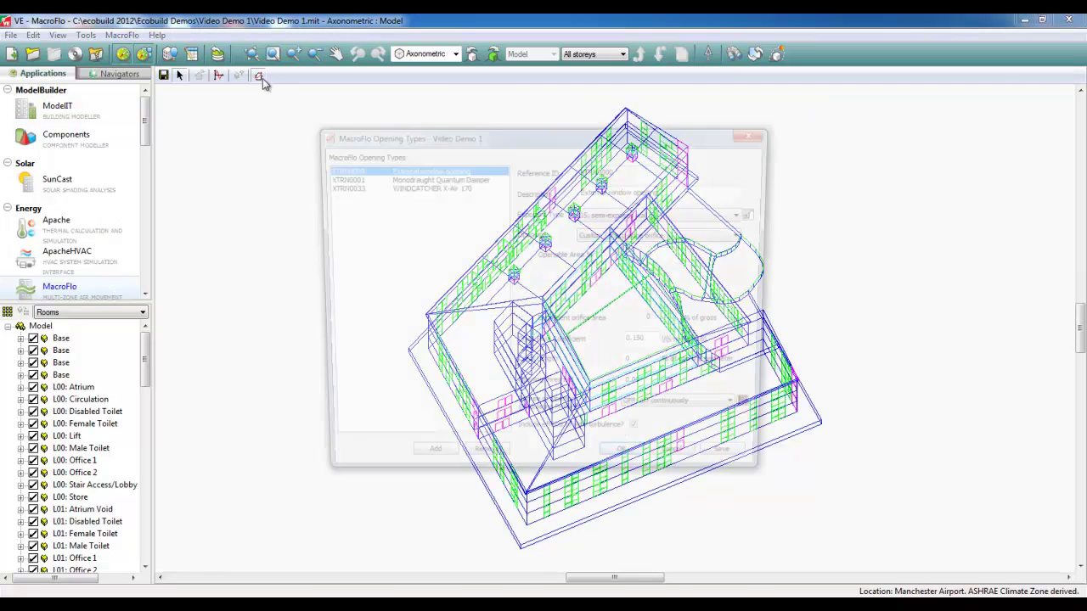
pyautogui.click(435, 177)
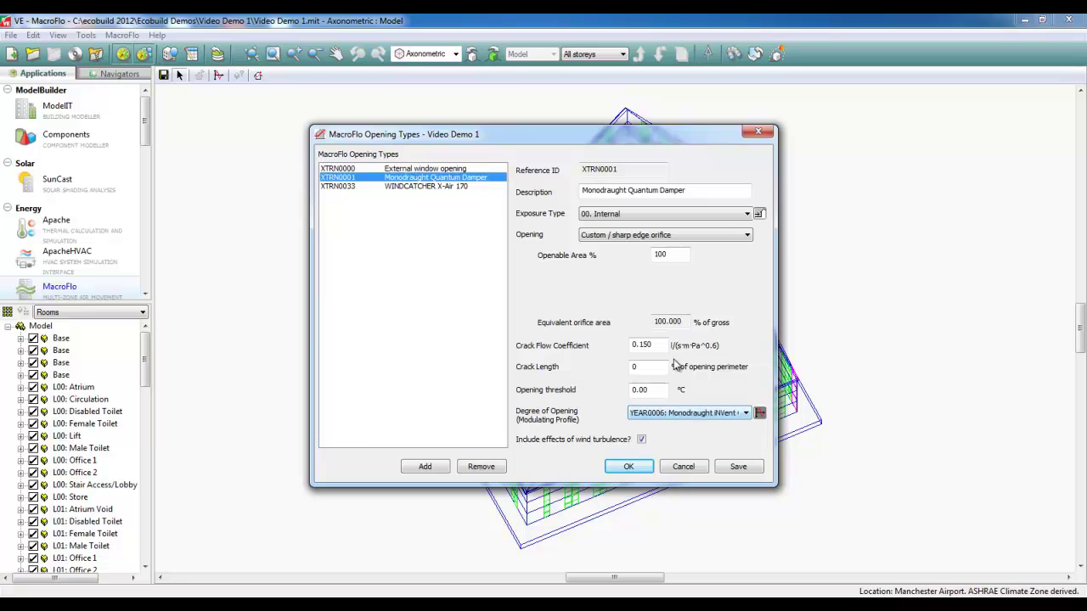
pyautogui.click(447, 186)
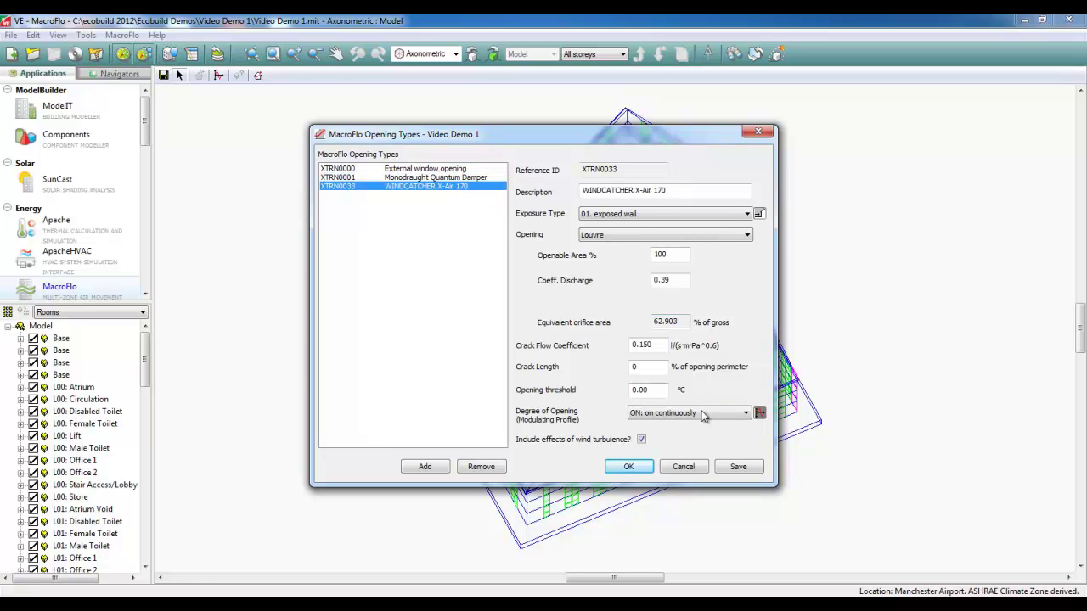
pyautogui.click(629, 467)
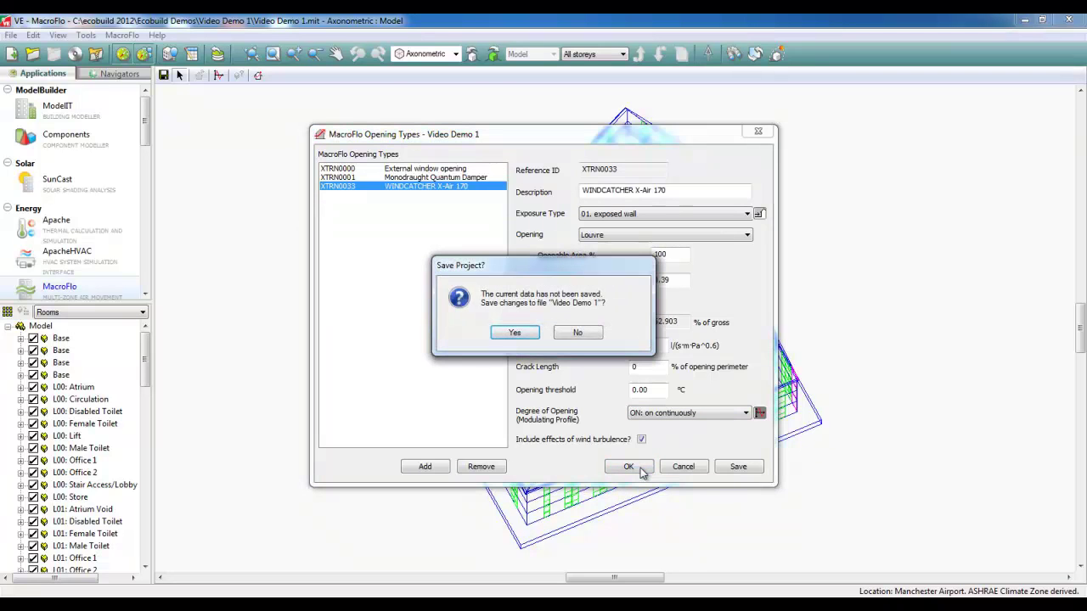
pyautogui.click(518, 332)
# Step: In Apache, confirm the duct and windcatcher rooms keep the Monodraught WINDCATCHER/Duct thermal template
pyautogui.click(115, 235)
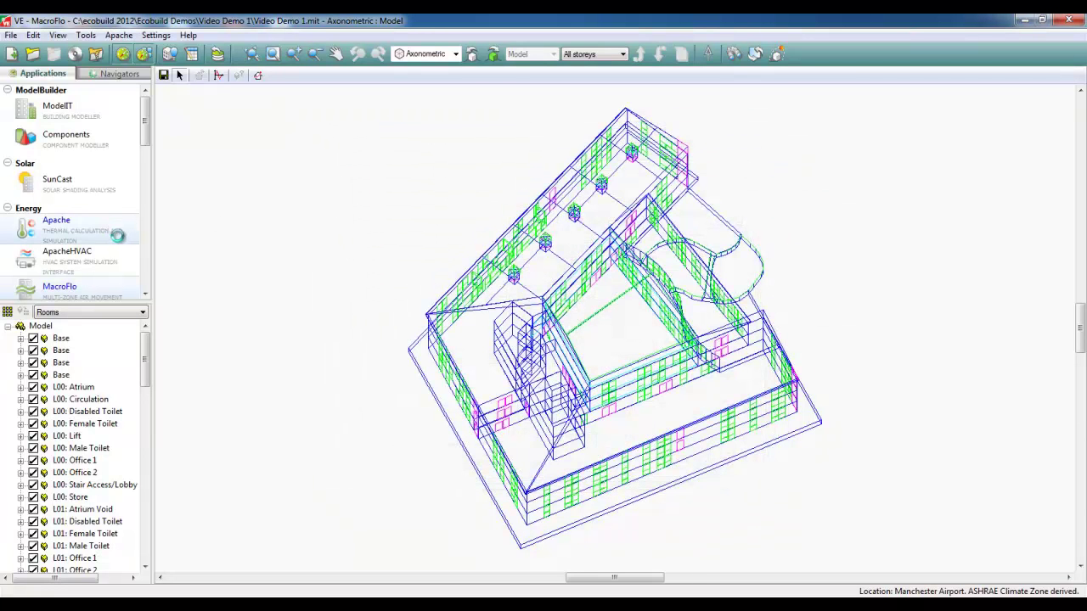
pyautogui.moveTo(145, 351); pyautogui.dragTo(145, 452)
pyautogui.click(63, 379)
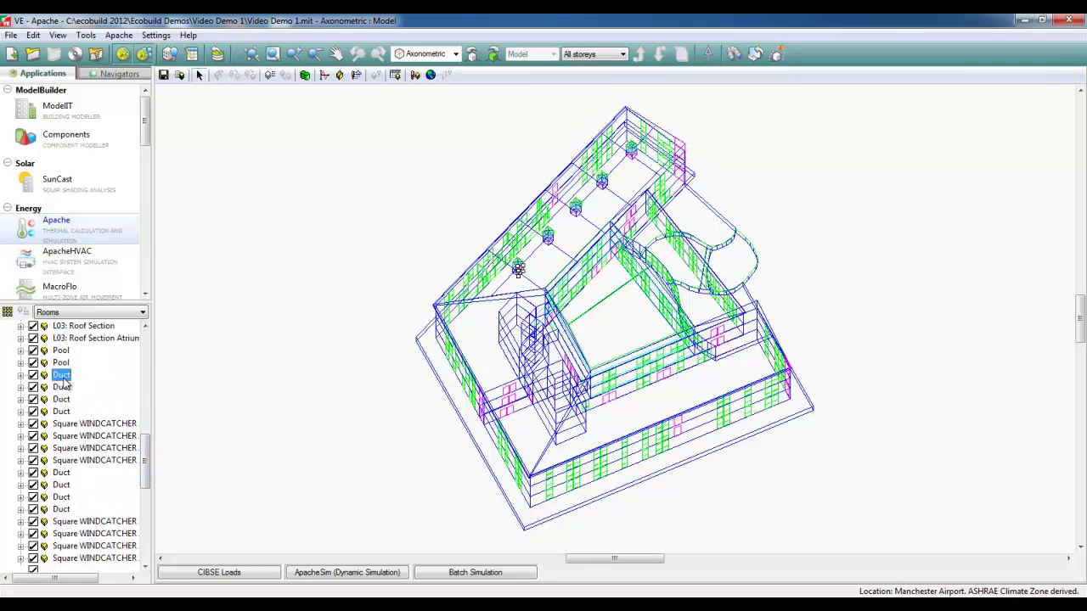
pyautogui.keyDown('shift'); pyautogui.click(108, 461); pyautogui.keyUp('shift')
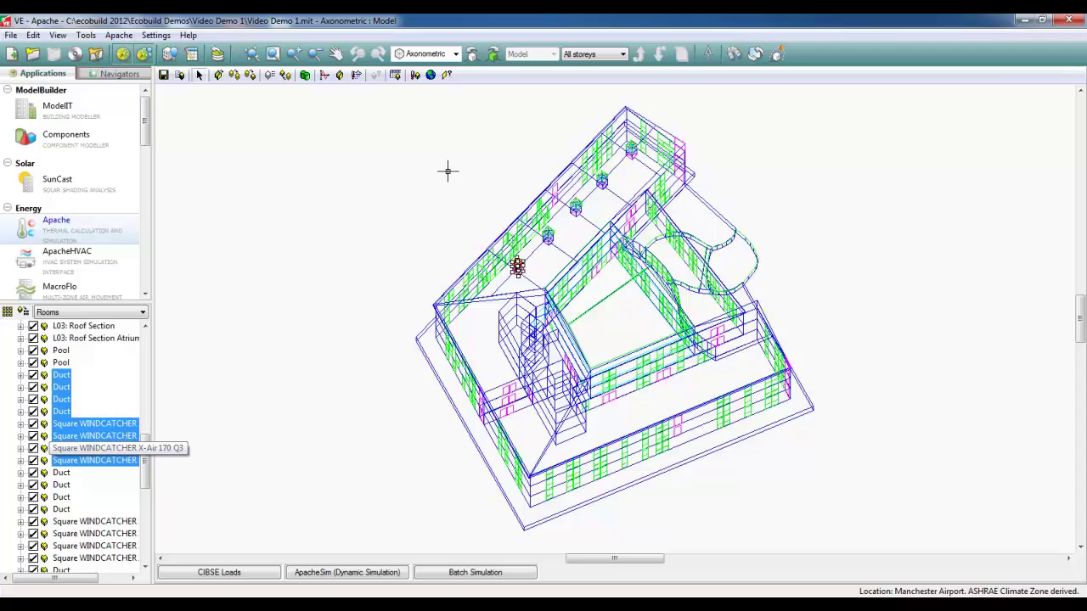
pyautogui.click(395, 75)
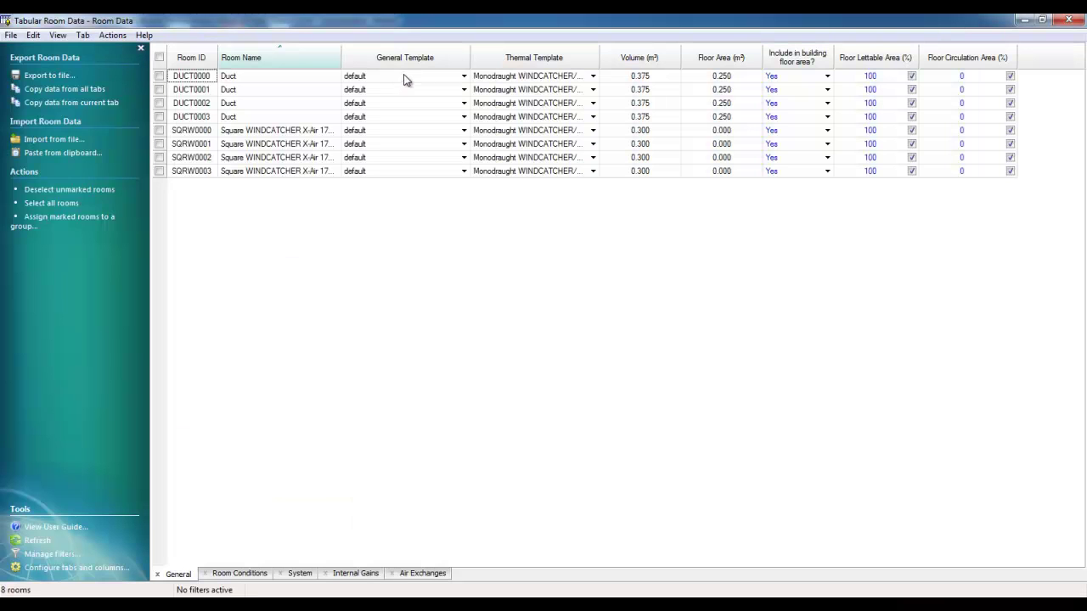
pyautogui.click(560, 78)
pyautogui.click(559, 78)
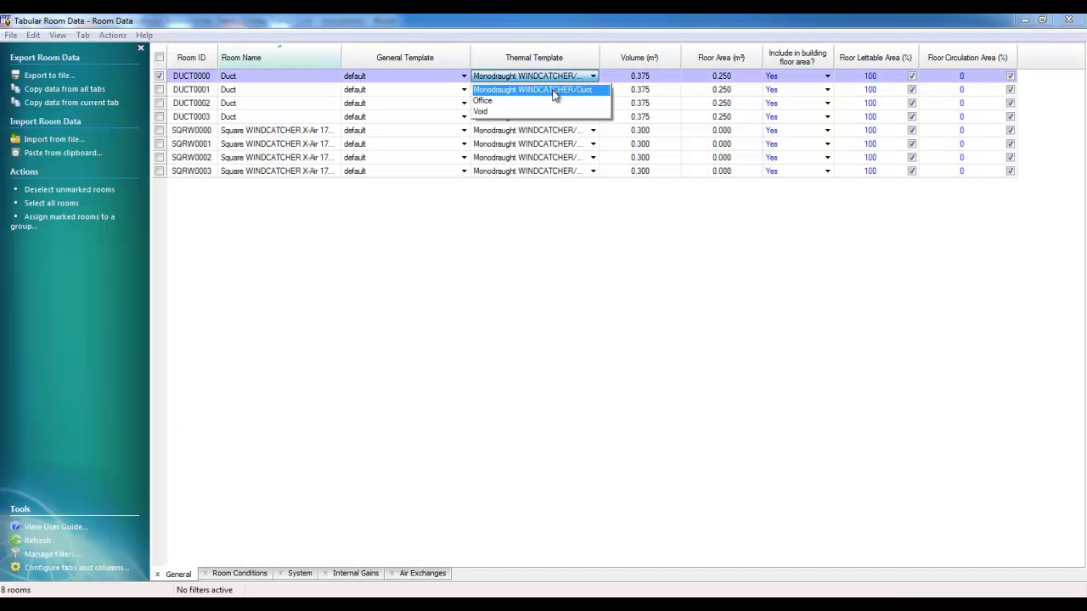
pyautogui.click(554, 90)
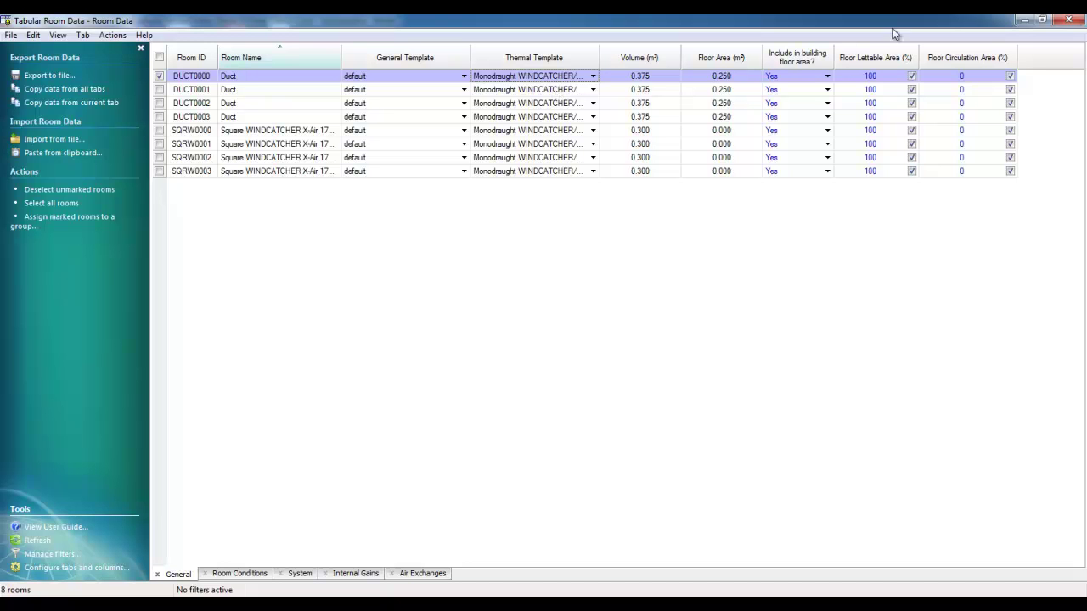
# Step: Save the model and open the ApacheSim dynamic simulation for 1 May to 30 September
pyautogui.click(1068, 19)
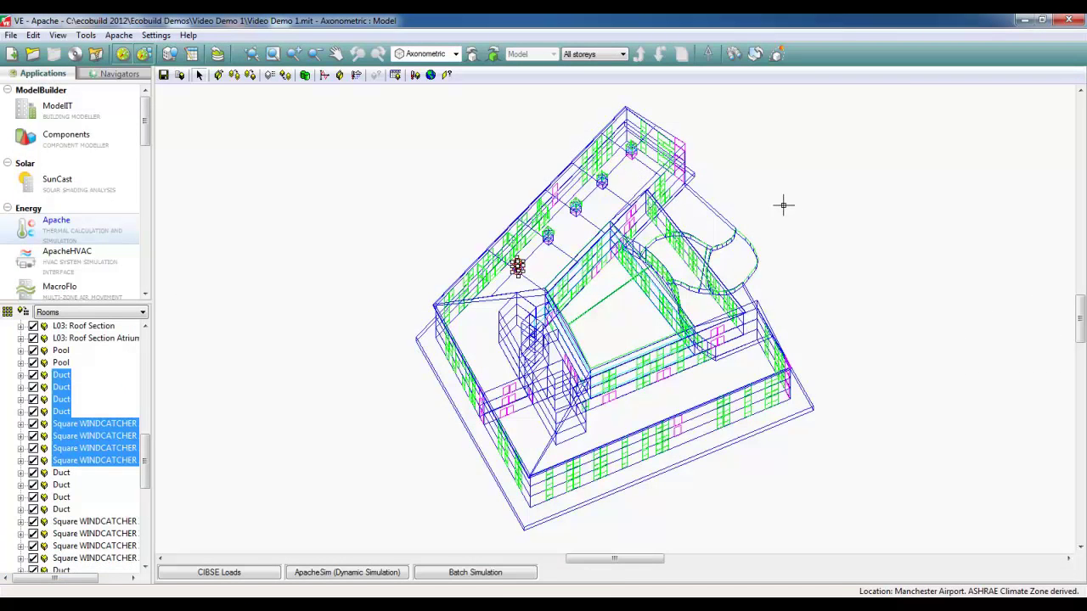
pyautogui.click(347, 575)
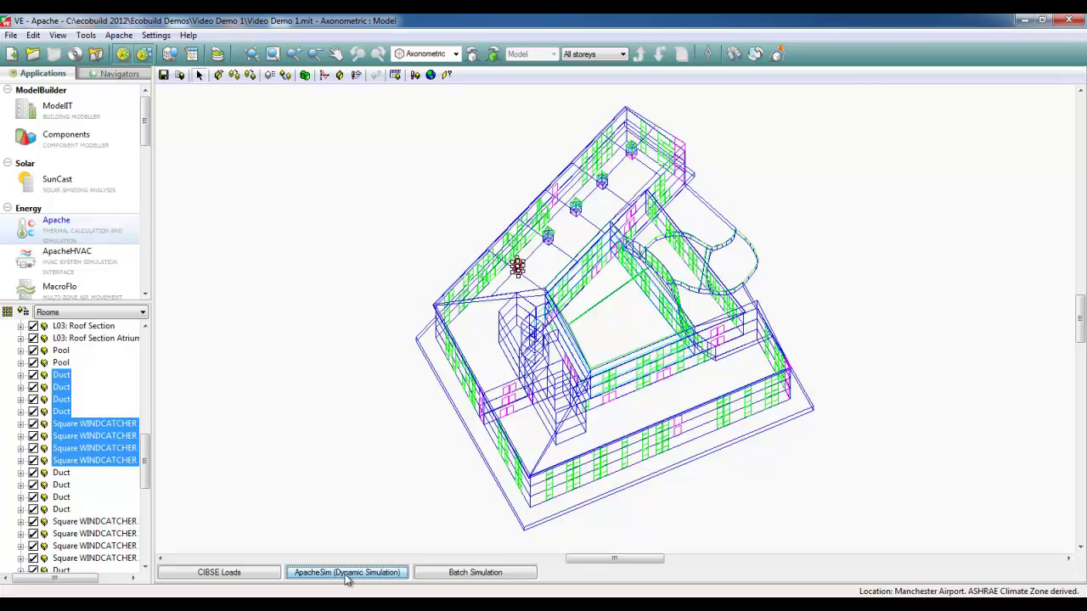
pyautogui.click(539, 358)
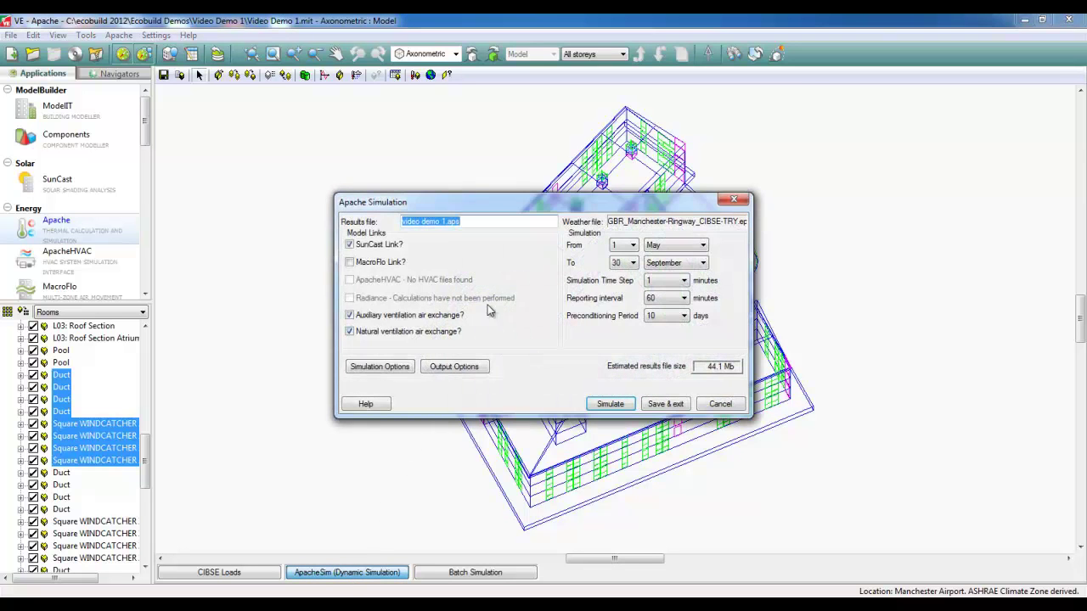
# Step: Enable MacroFlo Link and run the simulation, producing results file video demo 1.aps
pyautogui.click(379, 265)
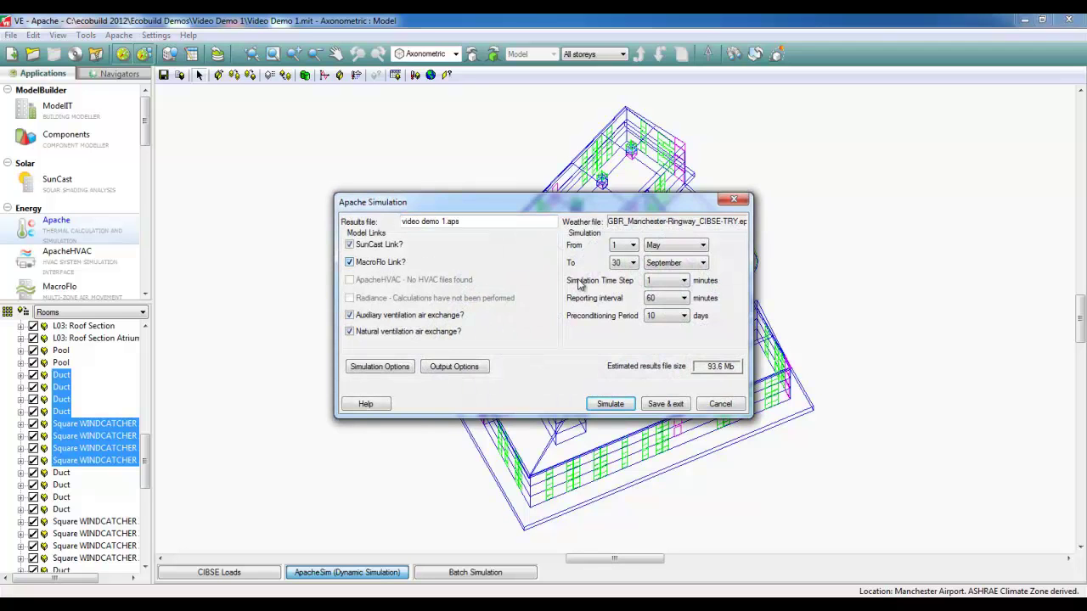
pyautogui.click(617, 407)
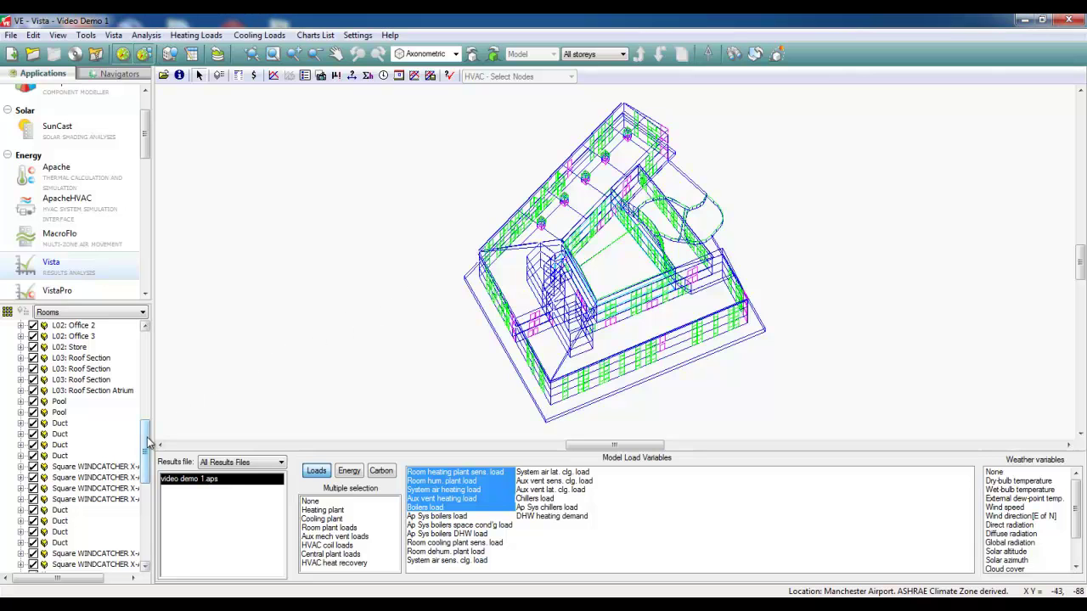
# Step: Graph the dry resultant temperature for L02: Office 2 over the simulation period
pyautogui.scroll(2, 151, 425)
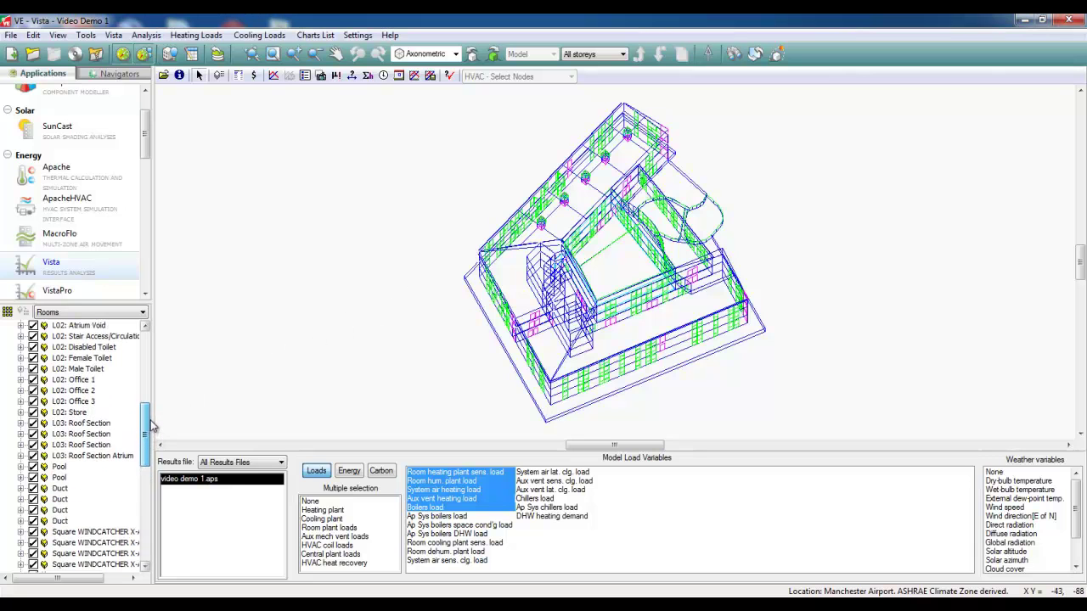
pyautogui.click(81, 390)
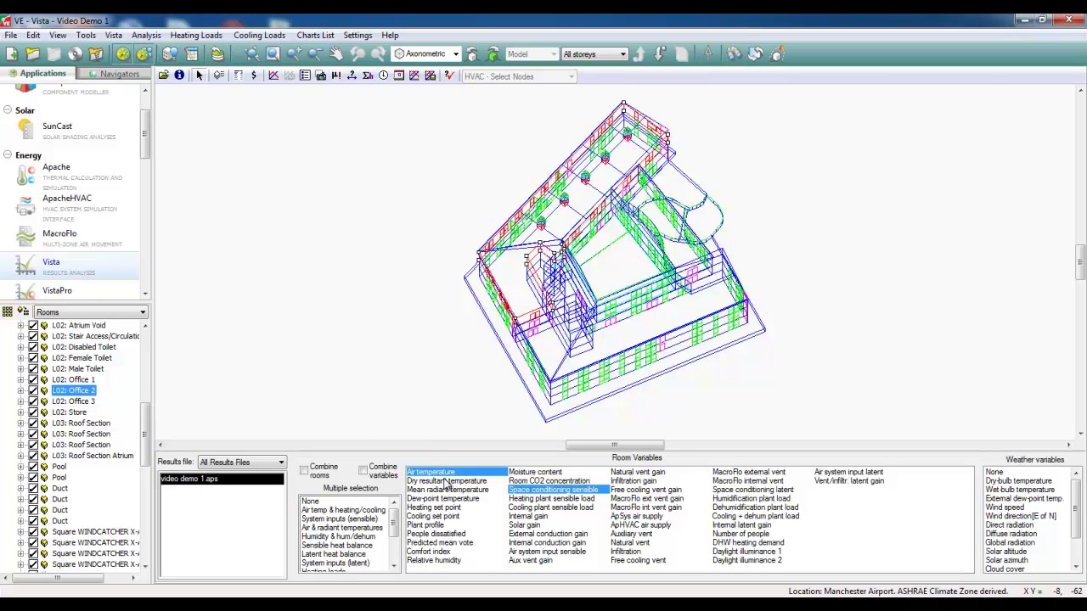
pyautogui.click(446, 481)
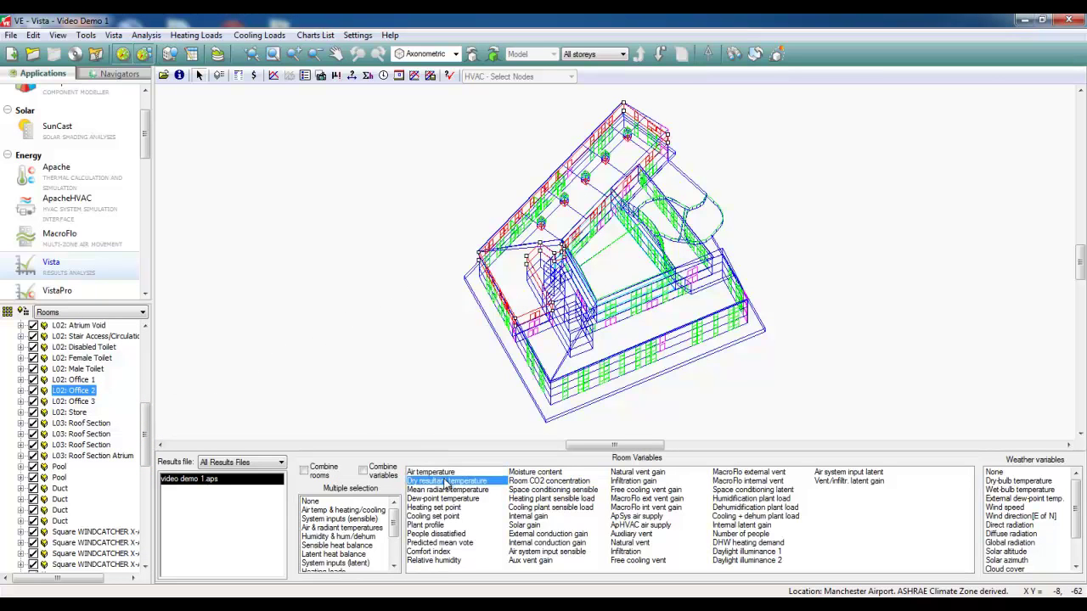
pyautogui.click(274, 75)
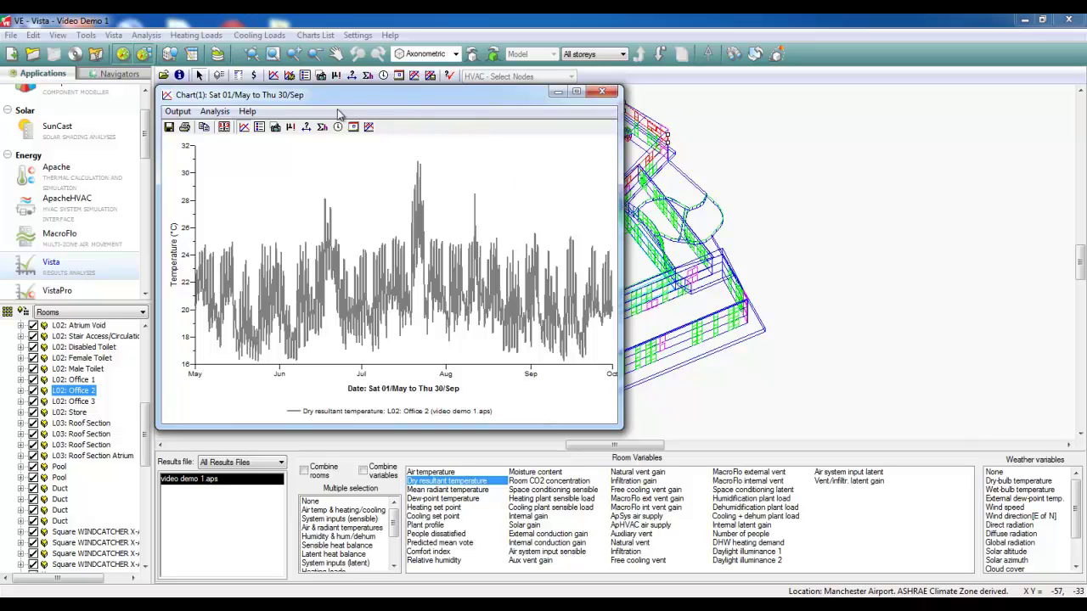
# Step: Count occupied hours above 28 °C (20 hours found), then close the chart
pyautogui.click(306, 127)
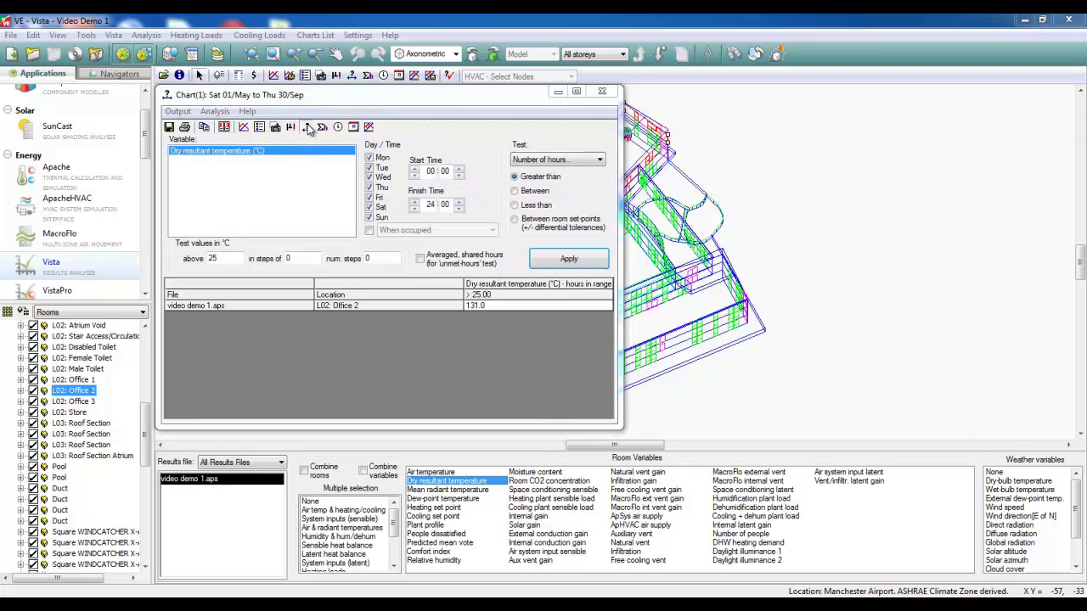
pyautogui.click(369, 230)
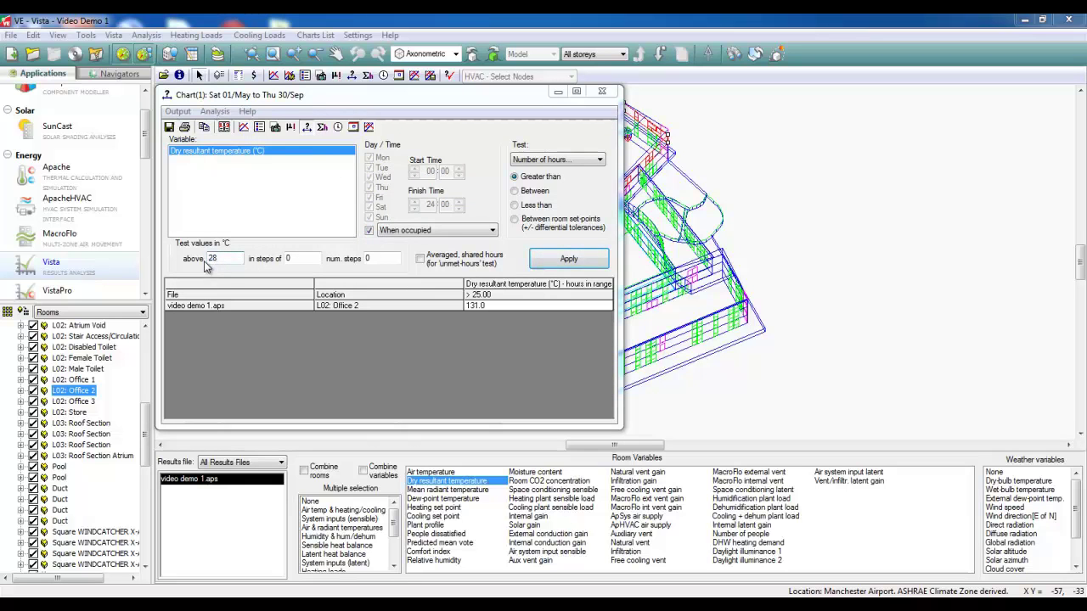
pyautogui.click(556, 264)
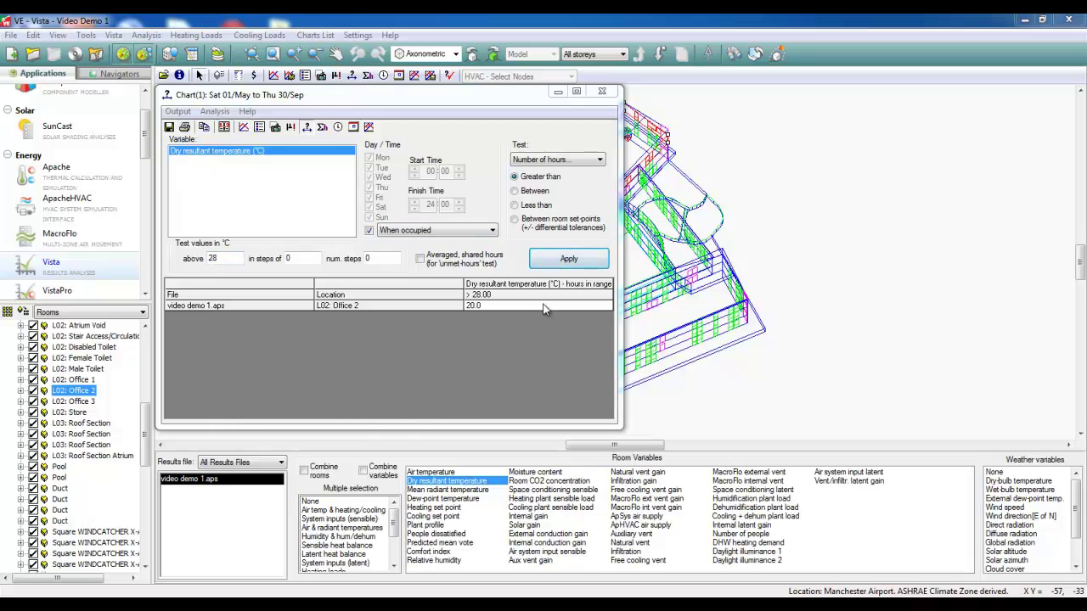
pyautogui.click(600, 92)
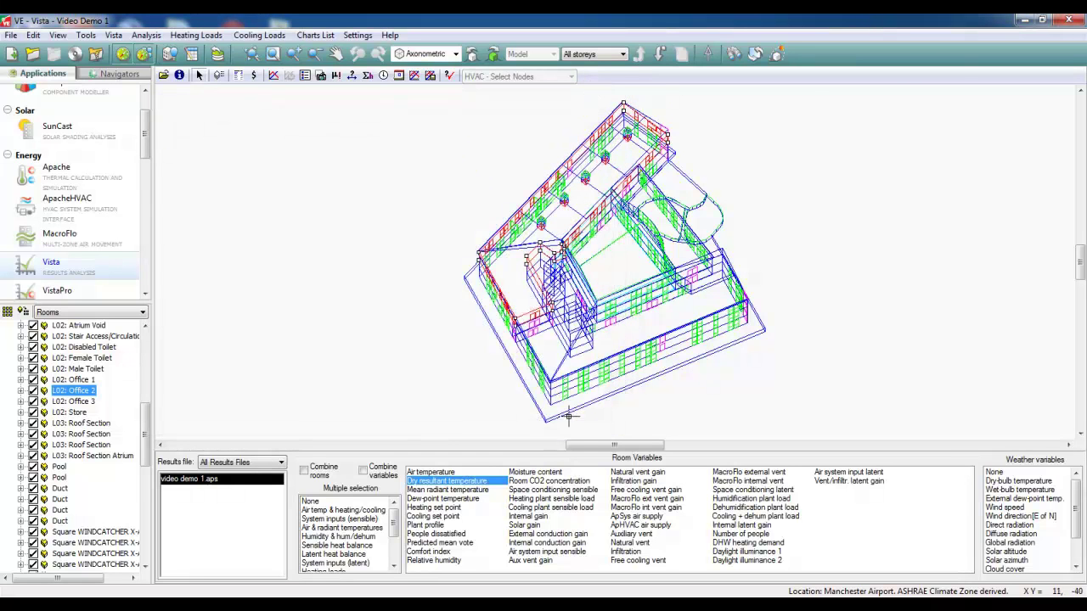
# Step: Graph Office 2's room CO2 concentration, peaking near 800 ppm in May, then close it
pyautogui.click(571, 482)
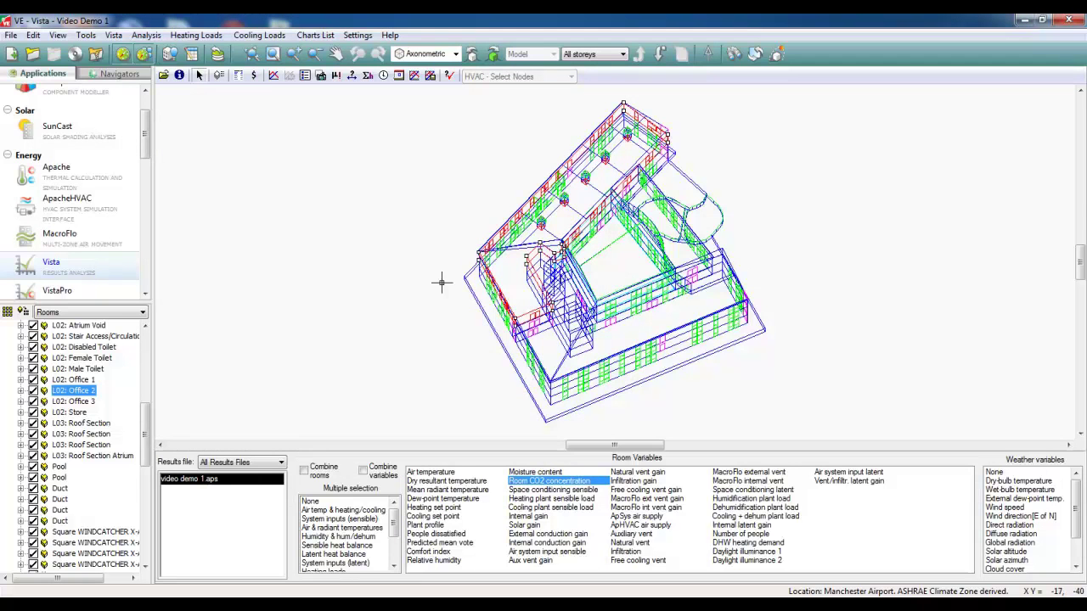
pyautogui.click(273, 77)
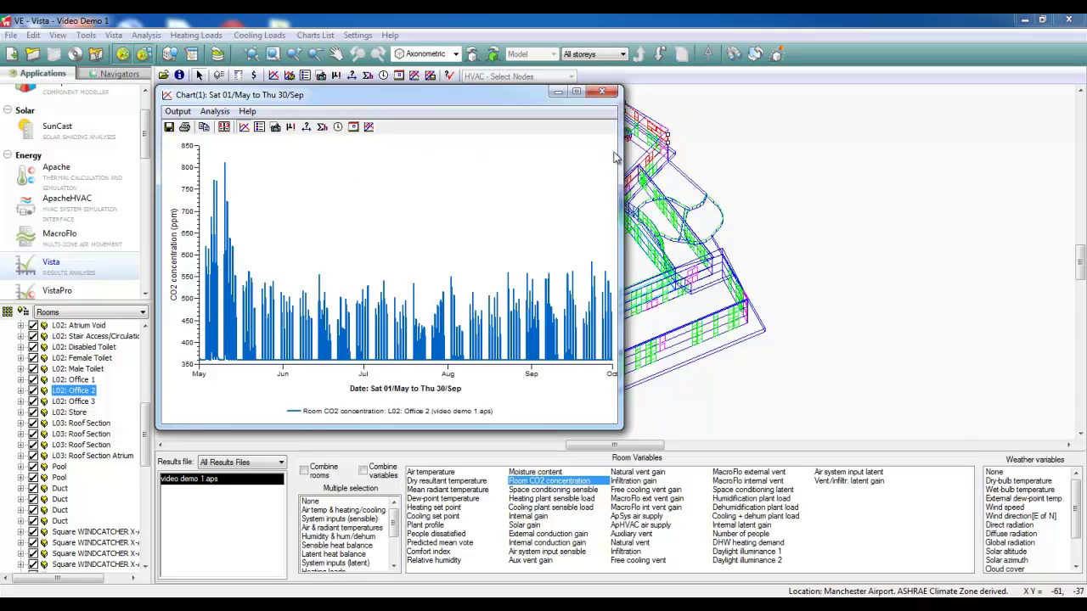
pyautogui.click(602, 94)
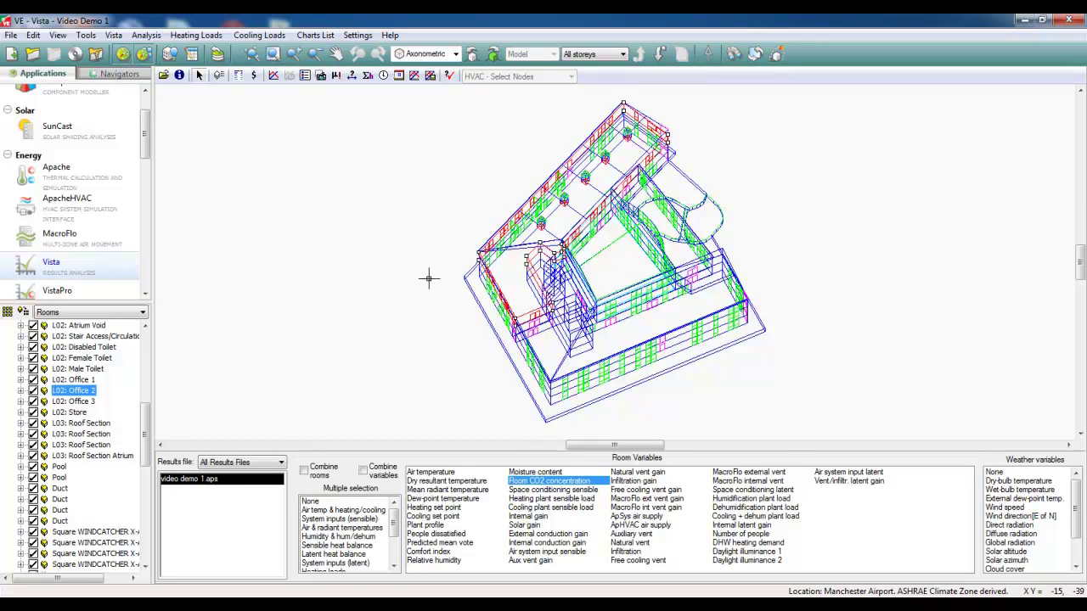
# Step: In VistaPro, drop to Office 2's surfaces and display the airflow wind rose for 14 July
pyautogui.click(122, 296)
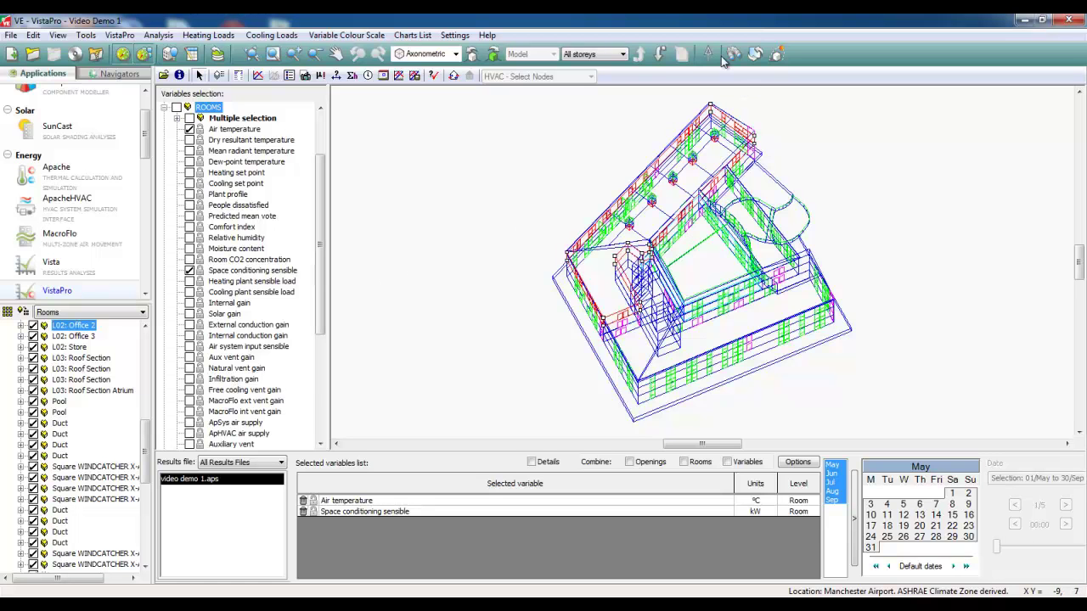
pyautogui.click(660, 59)
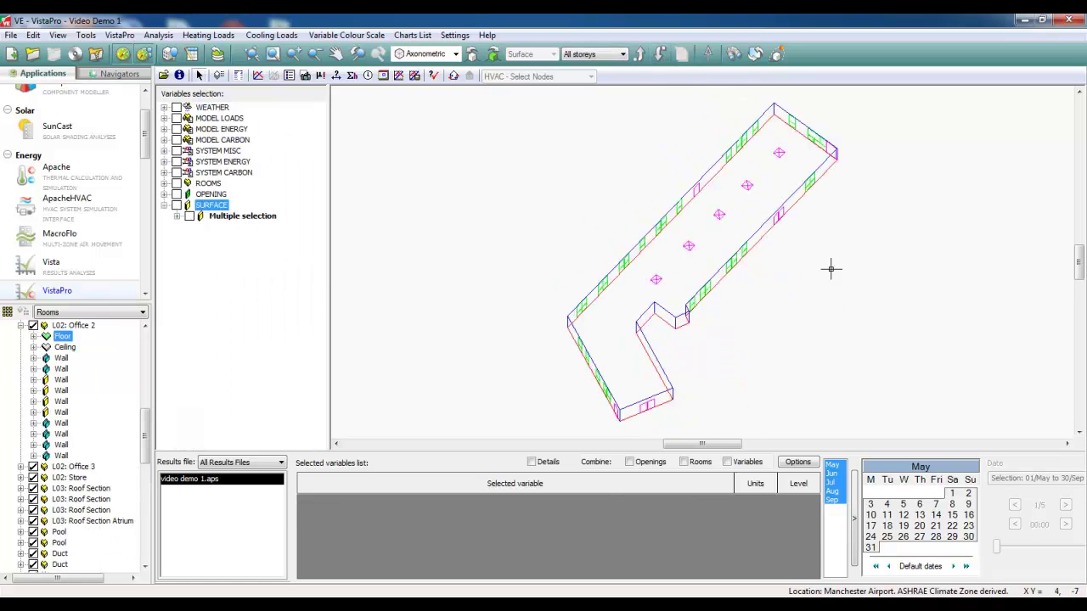
pyautogui.click(834, 482)
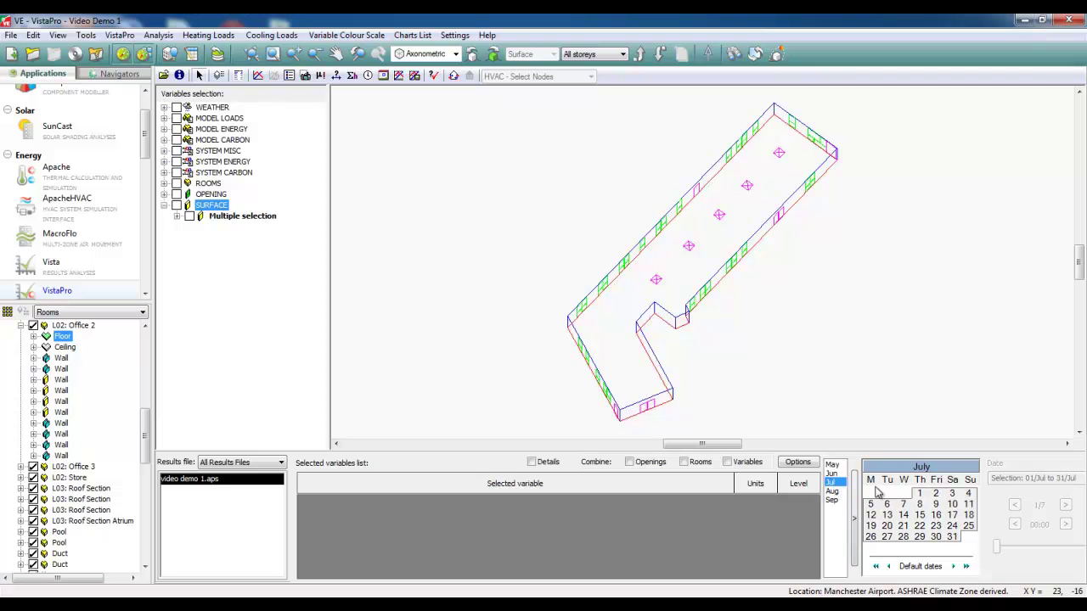
pyautogui.click(904, 515)
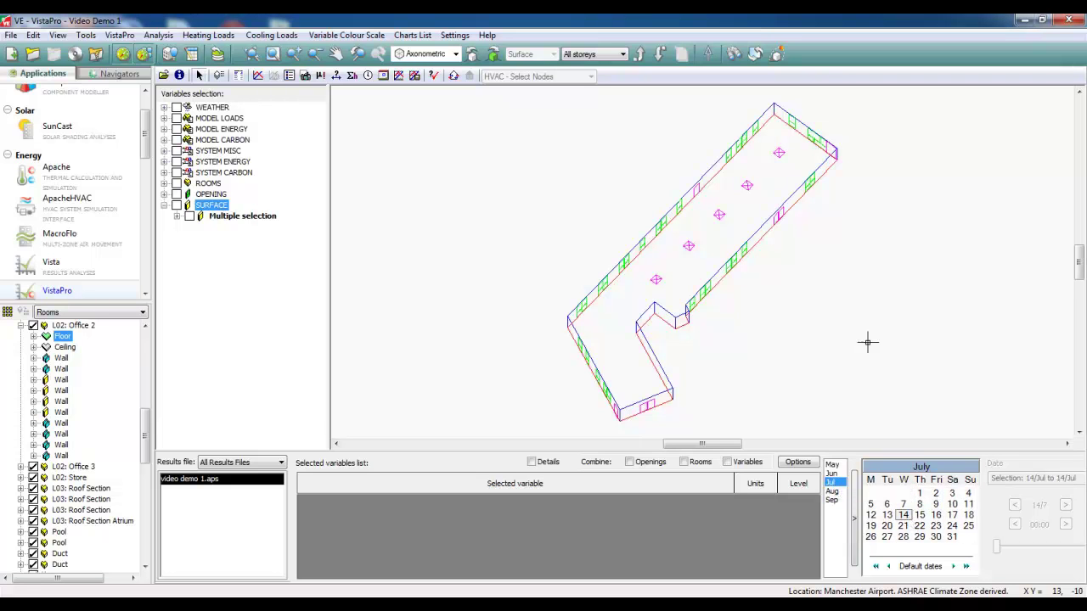
pyautogui.click(453, 76)
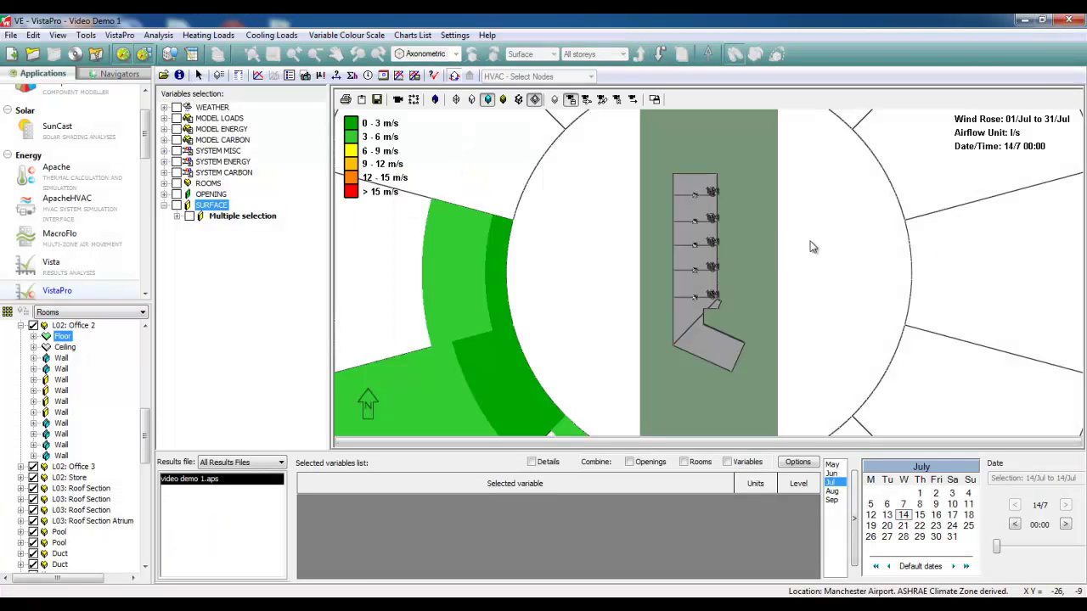
# Step: Hide the background band, turn on X-Ray, and set the time to 15:00
pyautogui.click(534, 99)
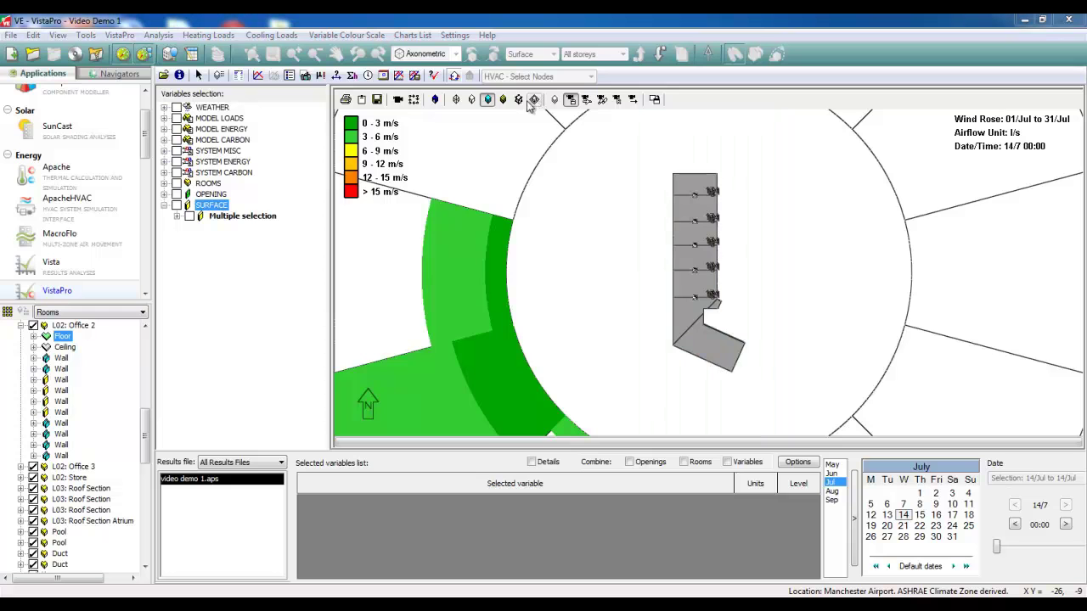
pyautogui.click(472, 100)
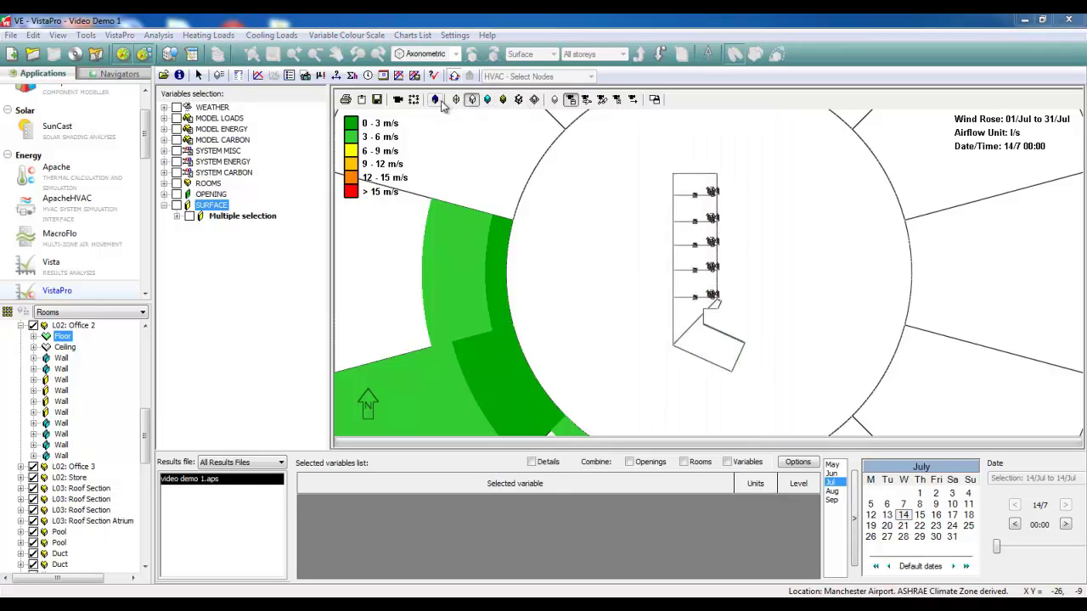
pyautogui.click(437, 101)
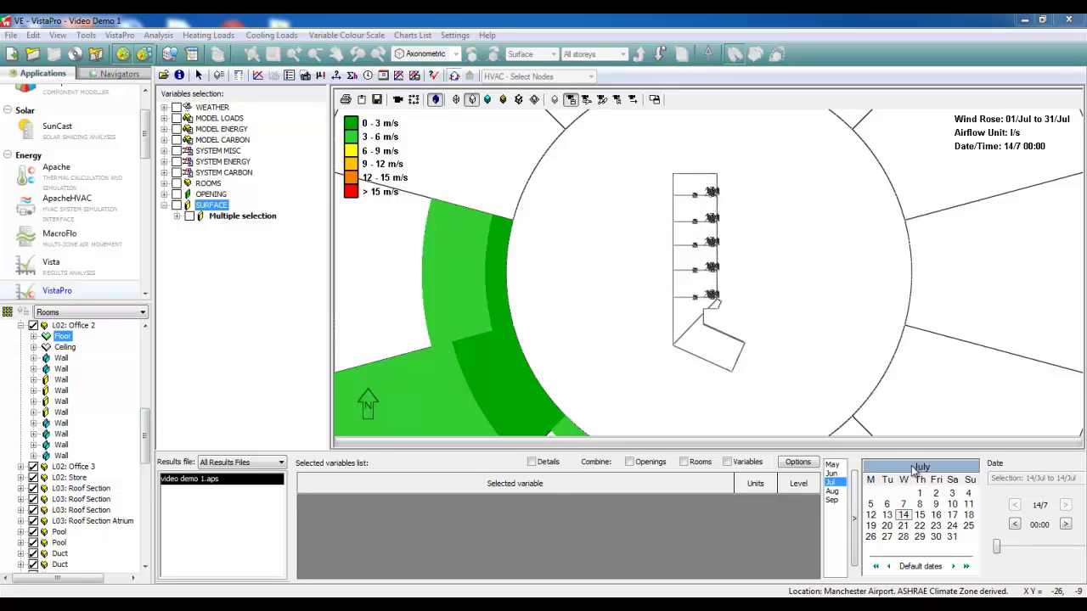
pyautogui.moveTo(997, 547); pyautogui.dragTo(1053, 544)
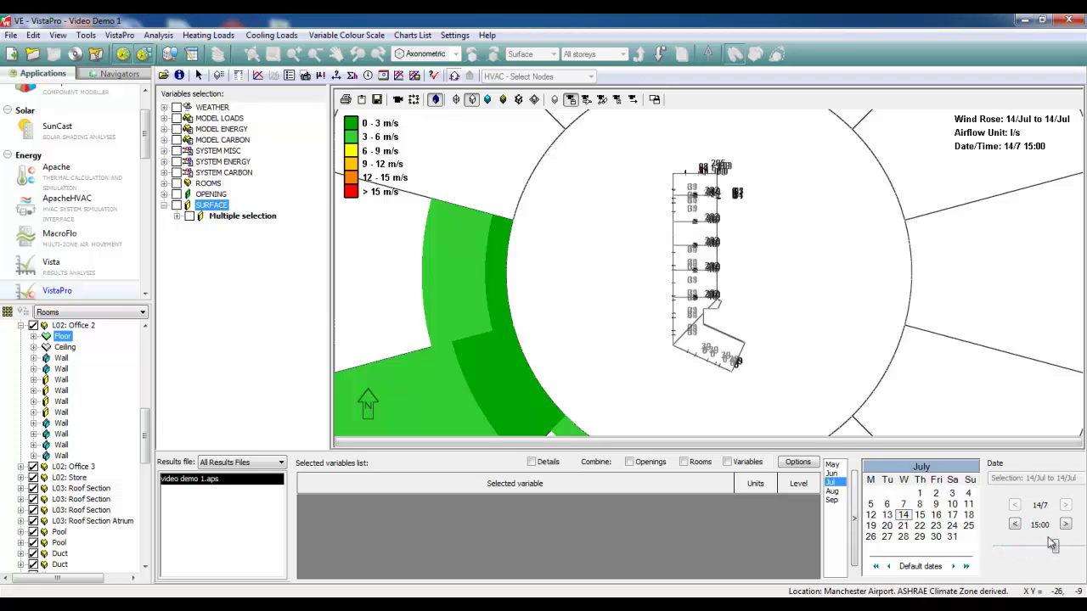
# Step: Orbit and zoom in on the windcatcher airflows, then close the wind rose display
pyautogui.moveTo(832, 328); pyautogui.dragTo(812, 238)
pyautogui.scroll(6, 654, 313)
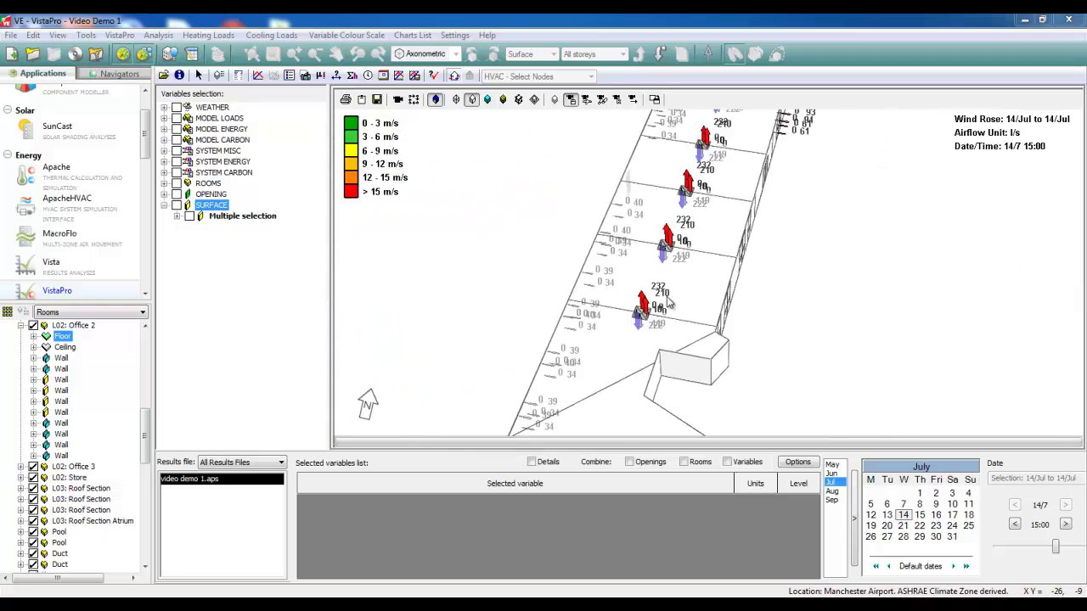
pyautogui.scroll(8, 654, 312)
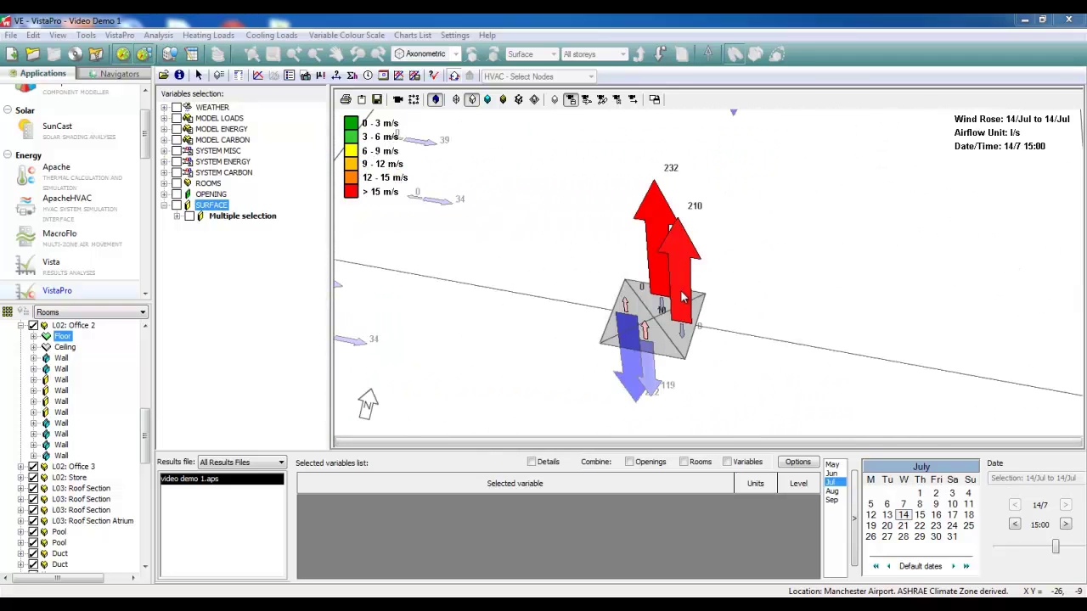
pyautogui.scroll(-5, 752, 272)
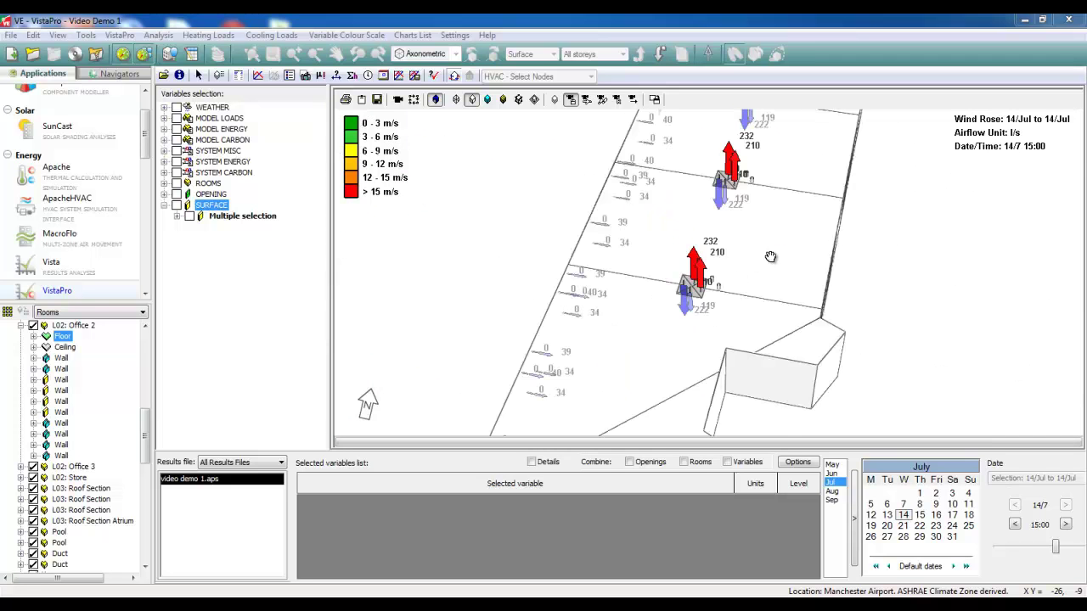
pyautogui.moveTo(767, 259)
pyautogui.mouseDown()
pyautogui.moveTo(728, 365)
pyautogui.moveTo(782, 255)
pyautogui.mouseUp()
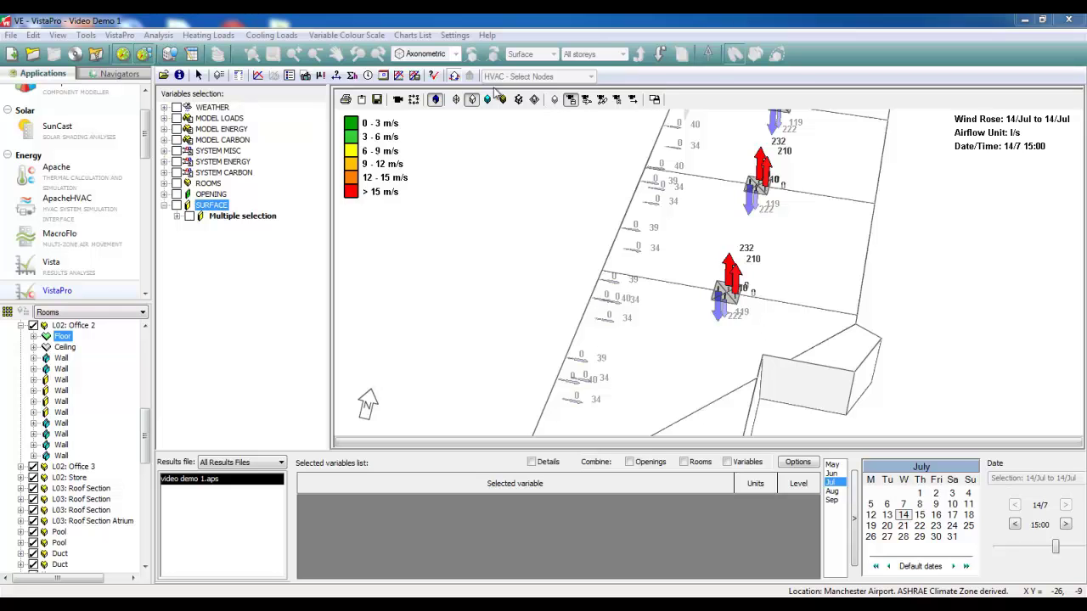
pyautogui.click(454, 76)
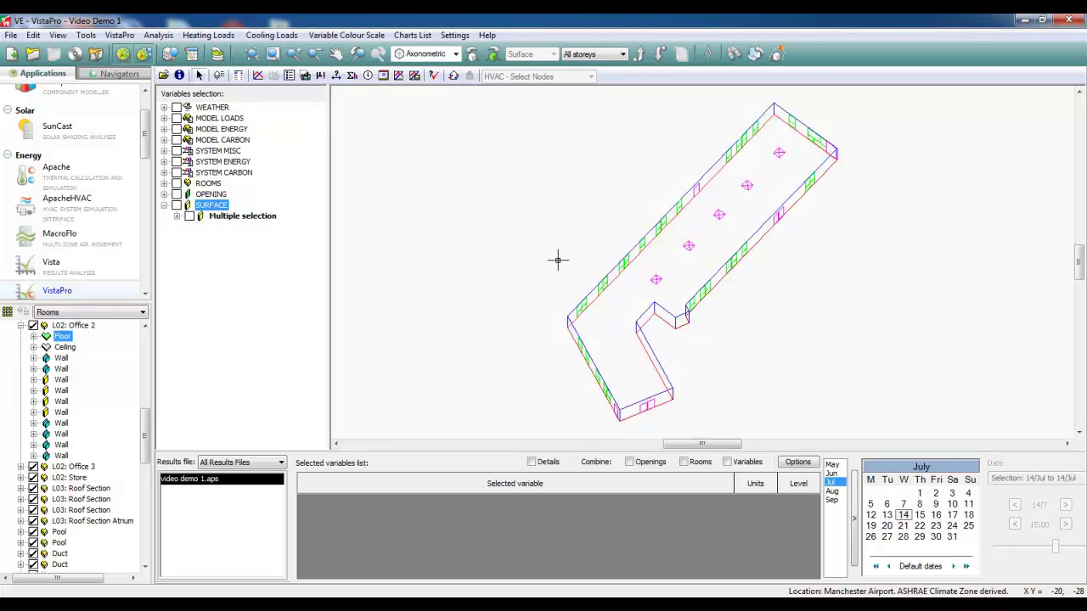